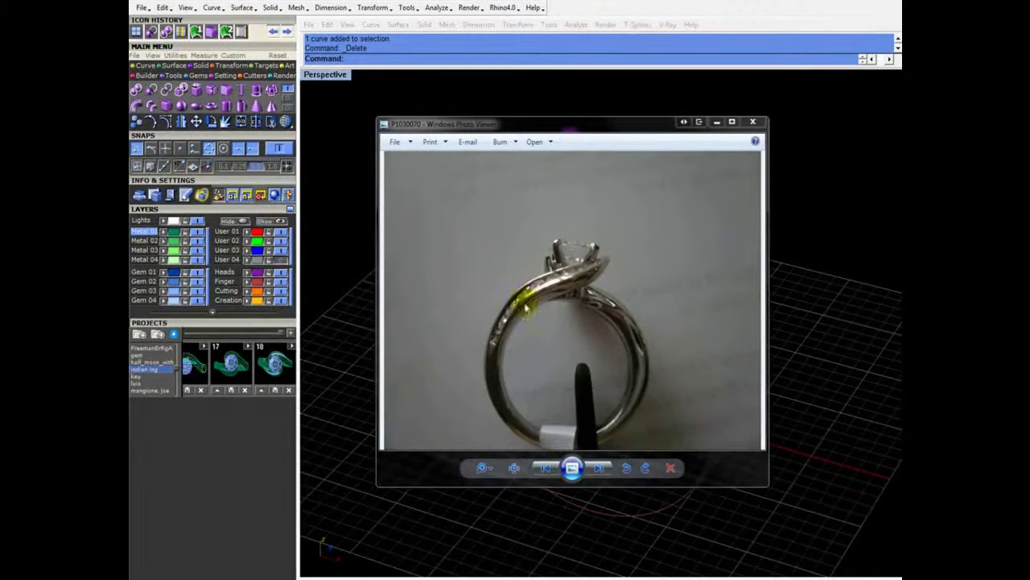
Review the side and top-down reference photos of the ring and move the photo viewer off the model
left_click(572, 282)
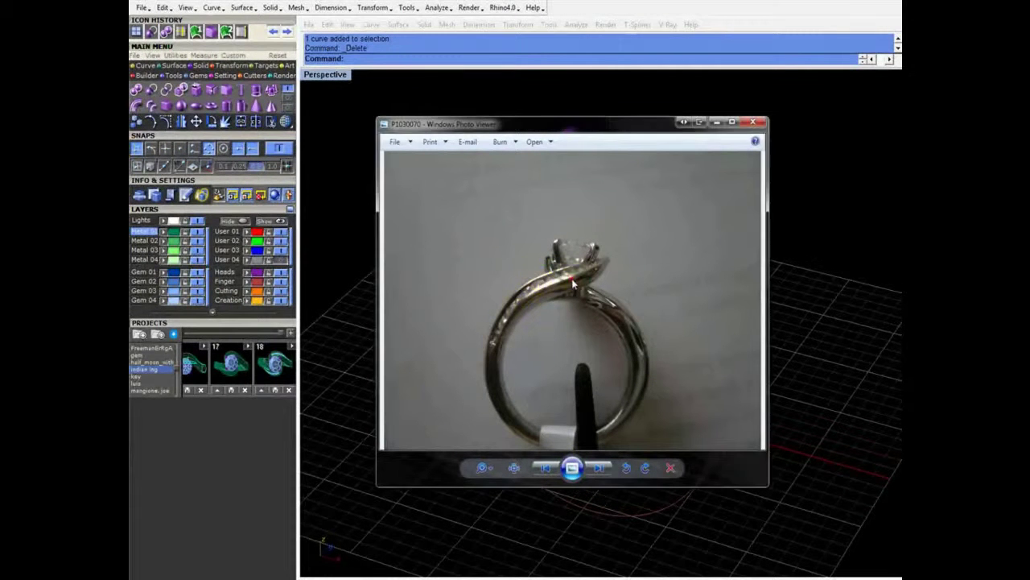
left_click(546, 467)
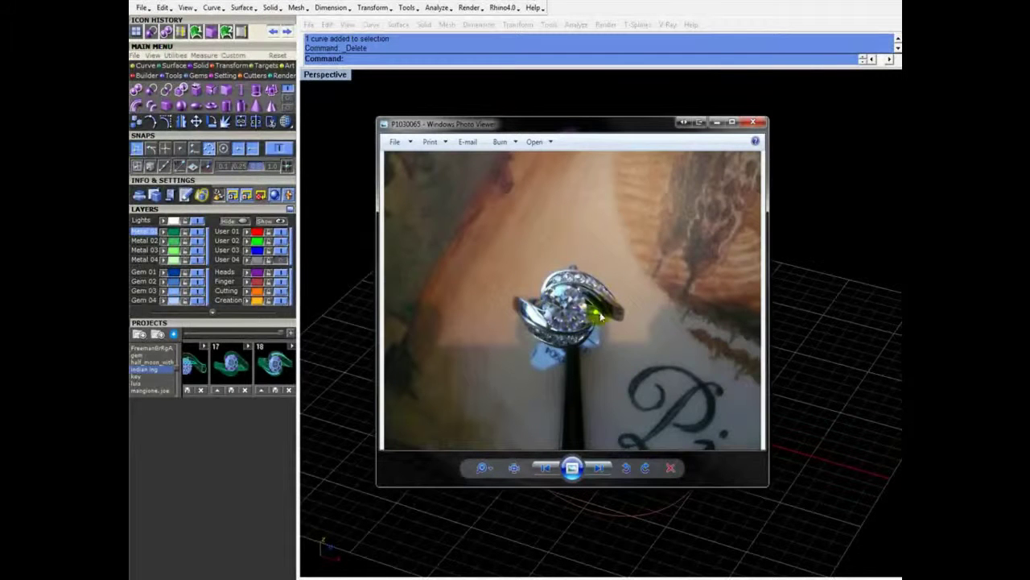
left_click(600, 467)
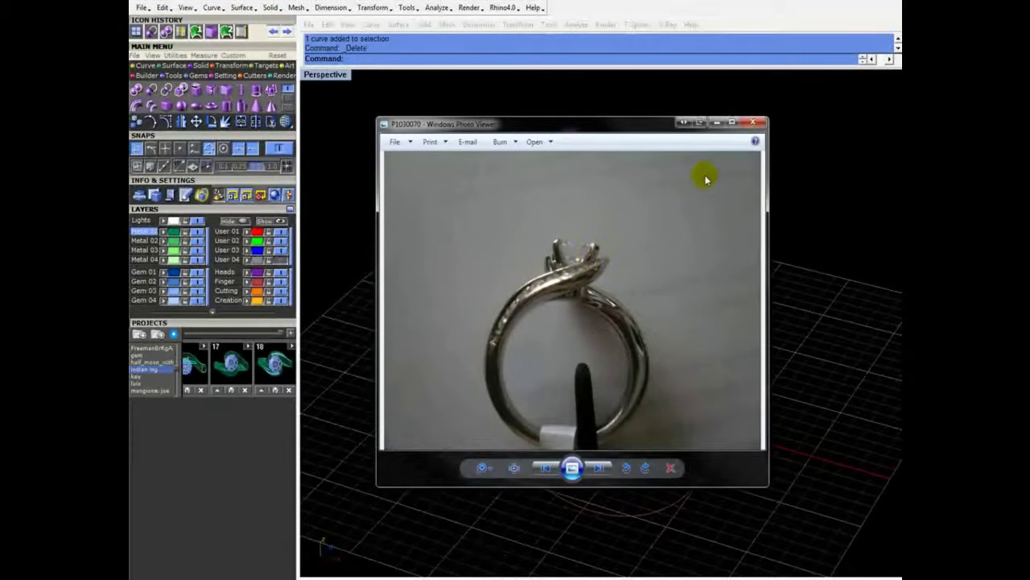
left_click_drag(634, 126, 0, 121)
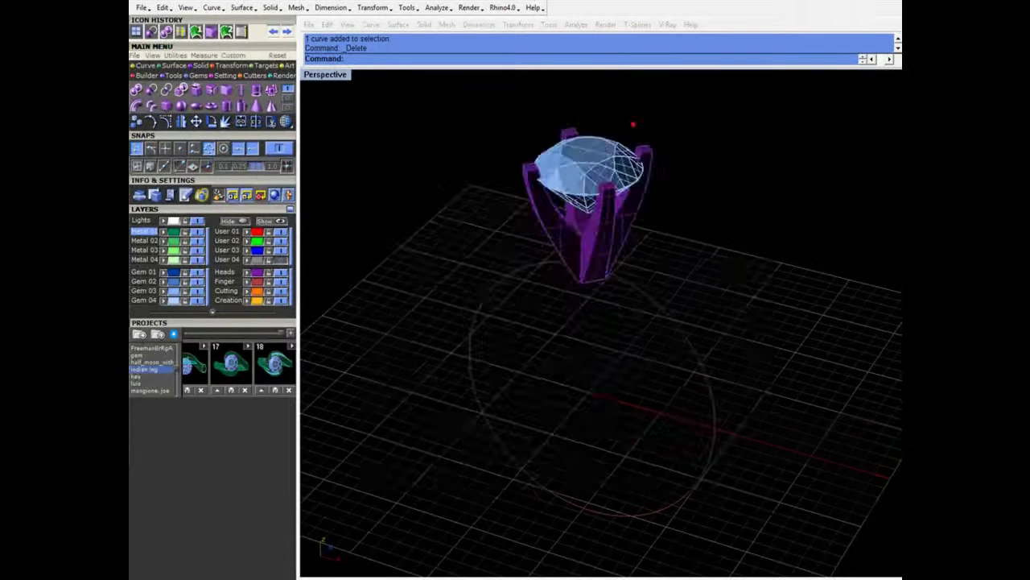
Turn on the User 04 layer to show the reference photos behind the stone and head
right_click_drag(727, 444, 635, 338)
right_click_drag(635, 242, 573, 306)
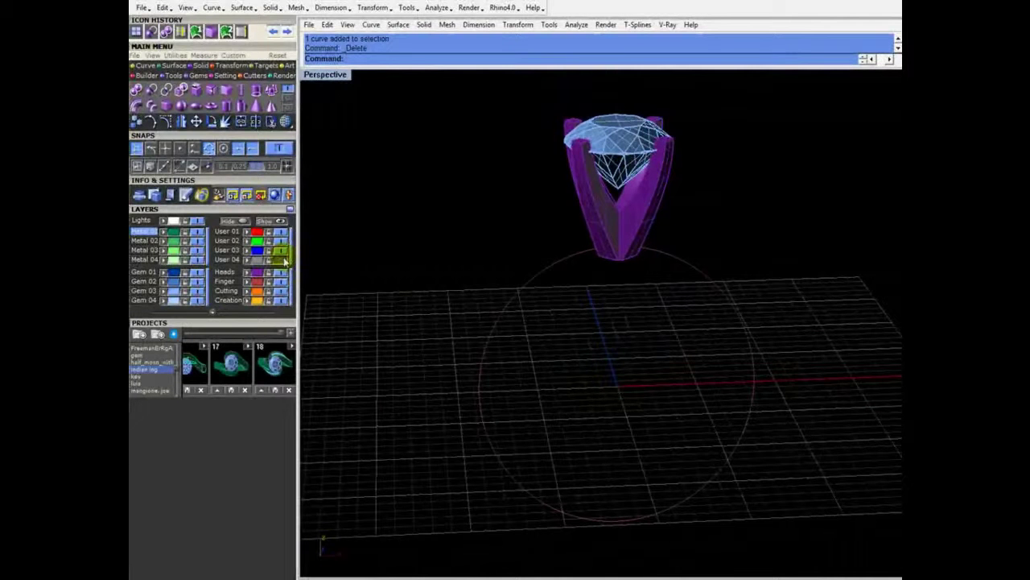
left_click(154, 58)
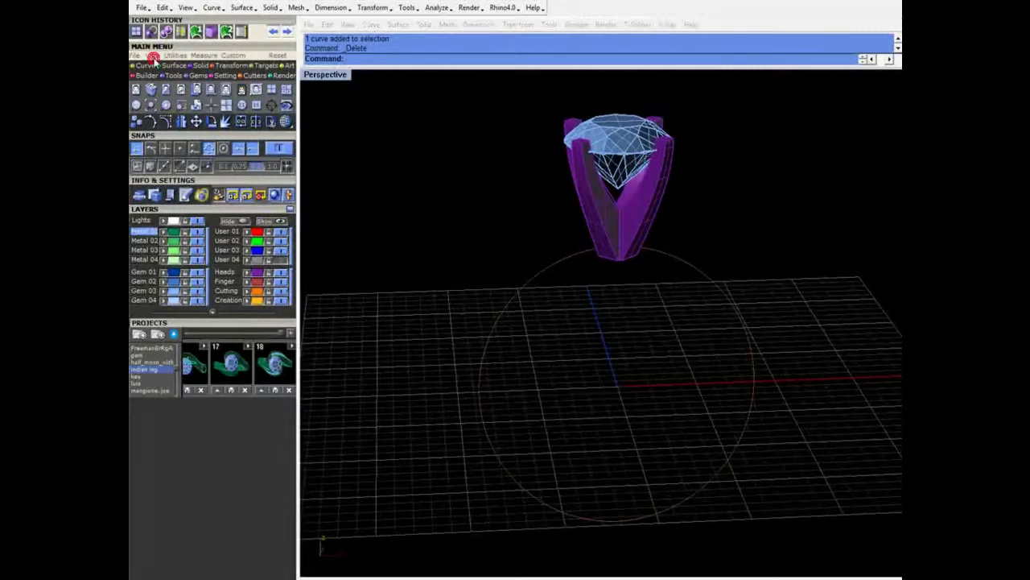
left_click(281, 260)
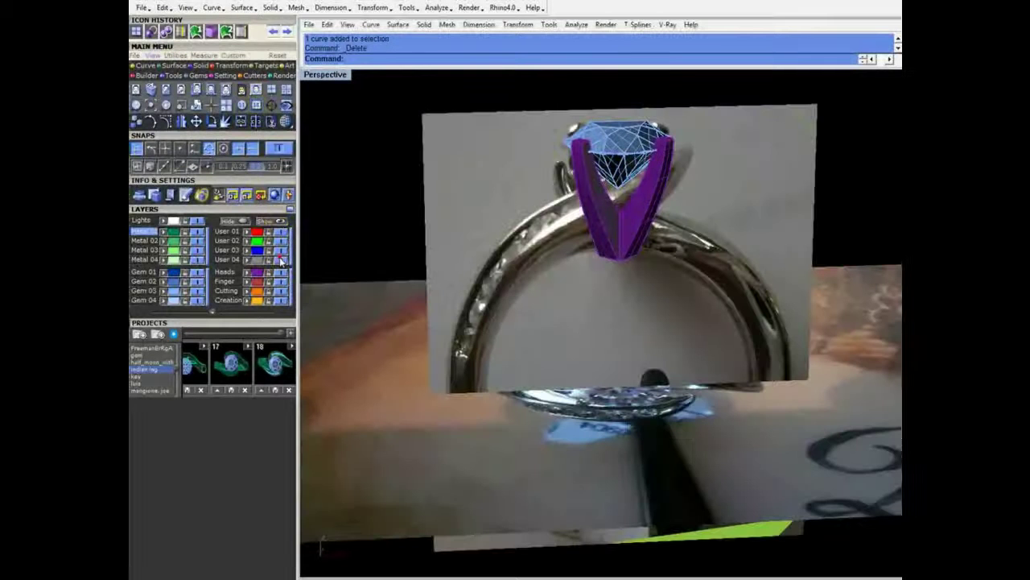
Compare the reference photos with the stone in the Through Finger and Looking Down views, and lock the User 04 layer
double_click(341, 76)
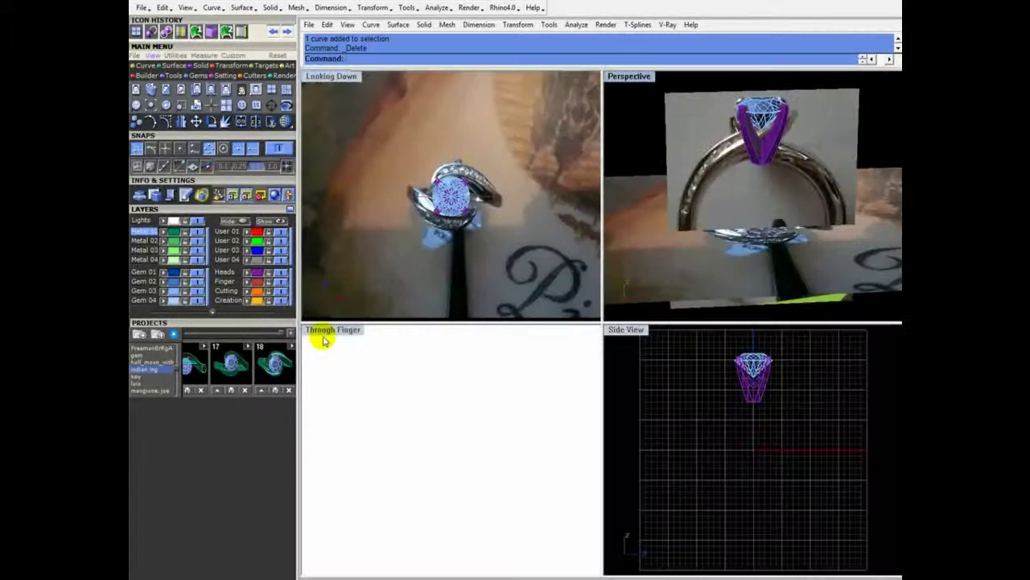
double_click(324, 335)
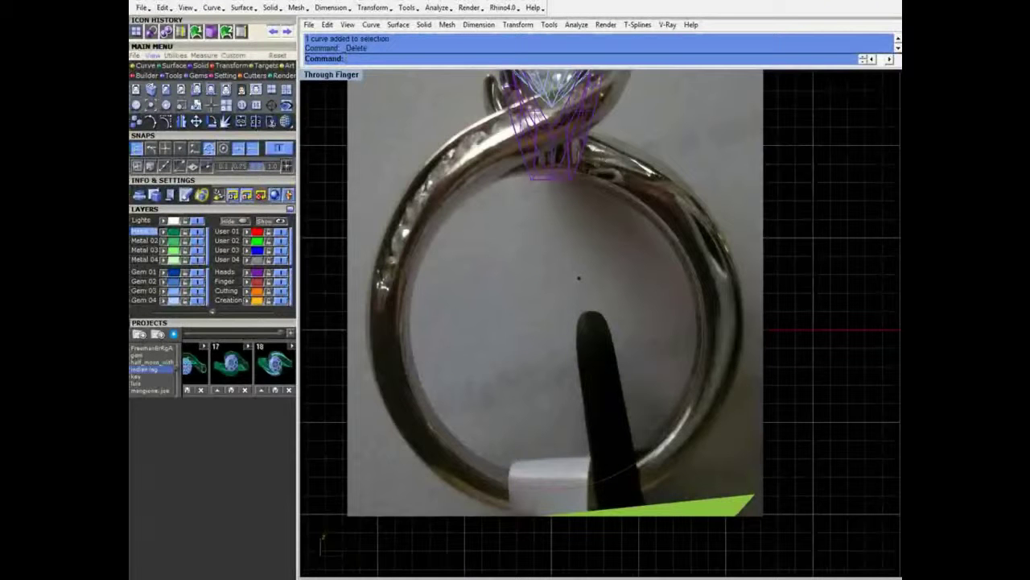
scroll(569, 418, "down", 2)
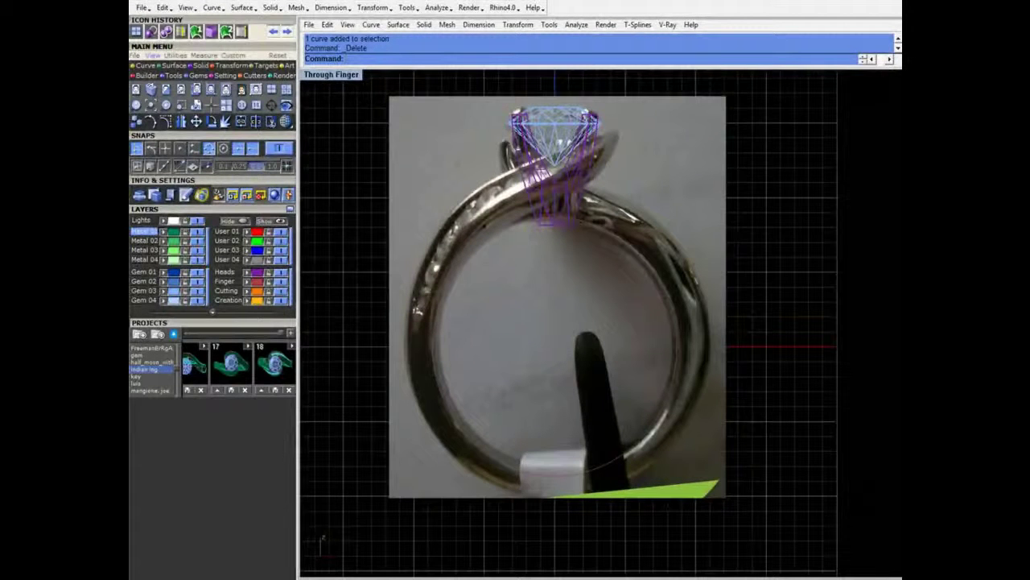
right_click_drag(570, 417, 572, 445)
double_click(328, 74)
double_click(329, 76)
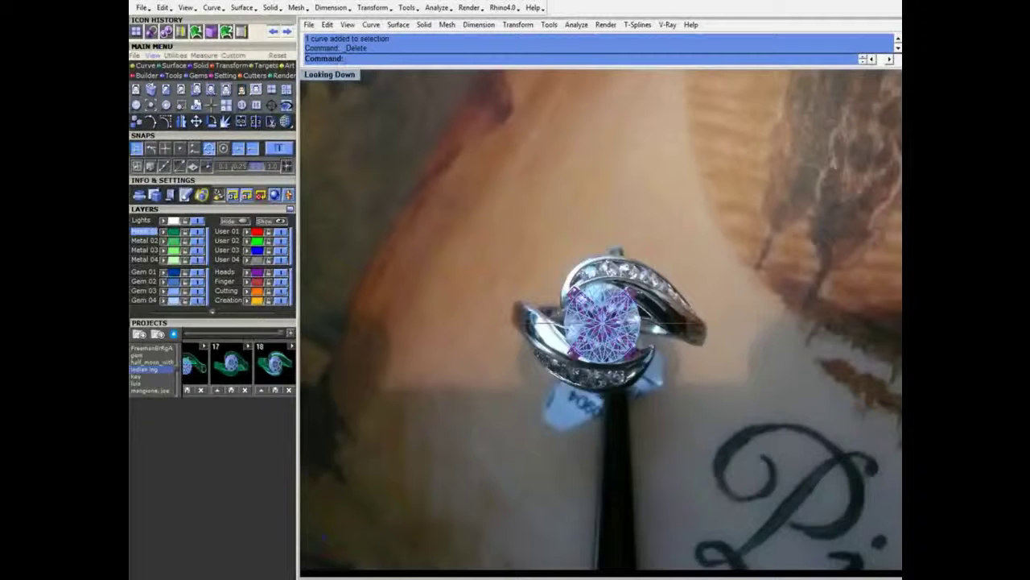
scroll(631, 304, "up", 5)
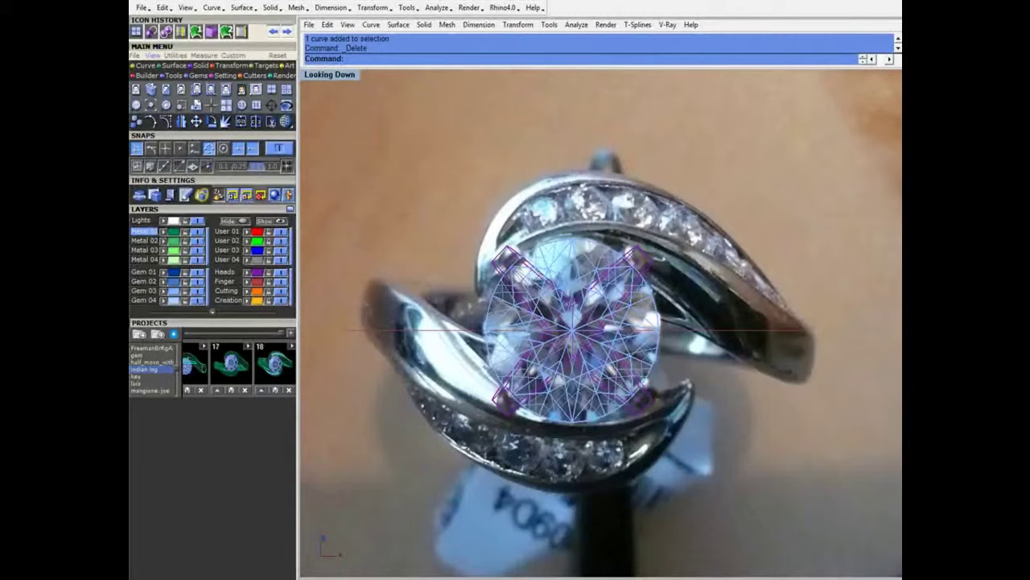
scroll(509, 291, "down", 6)
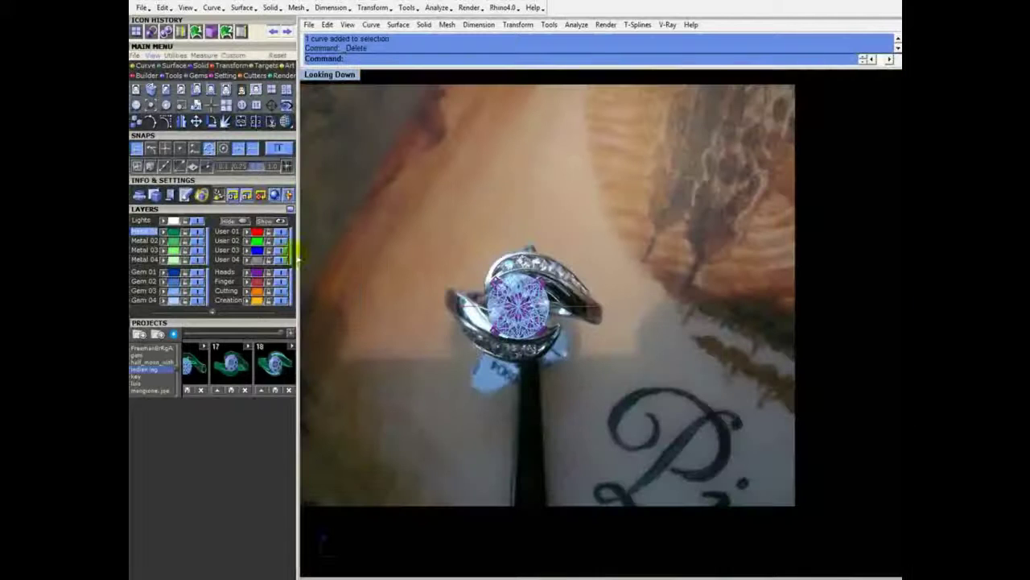
left_click(269, 260)
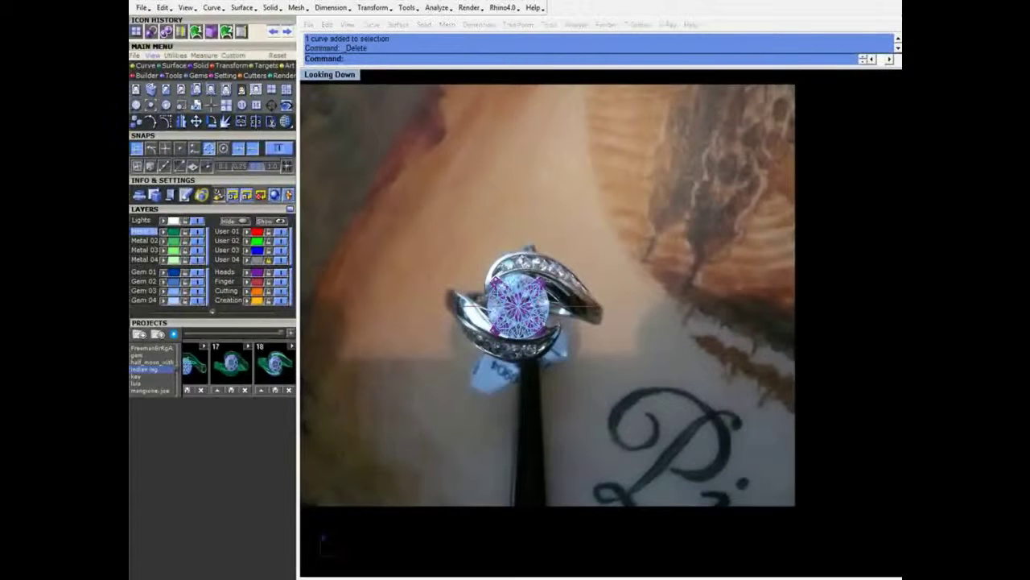
Make User 02 the current layer for curve drawing and collapse the project thumbnails
right_click_drag(612, 302, 636, 268)
scroll(635, 268, "up", 2)
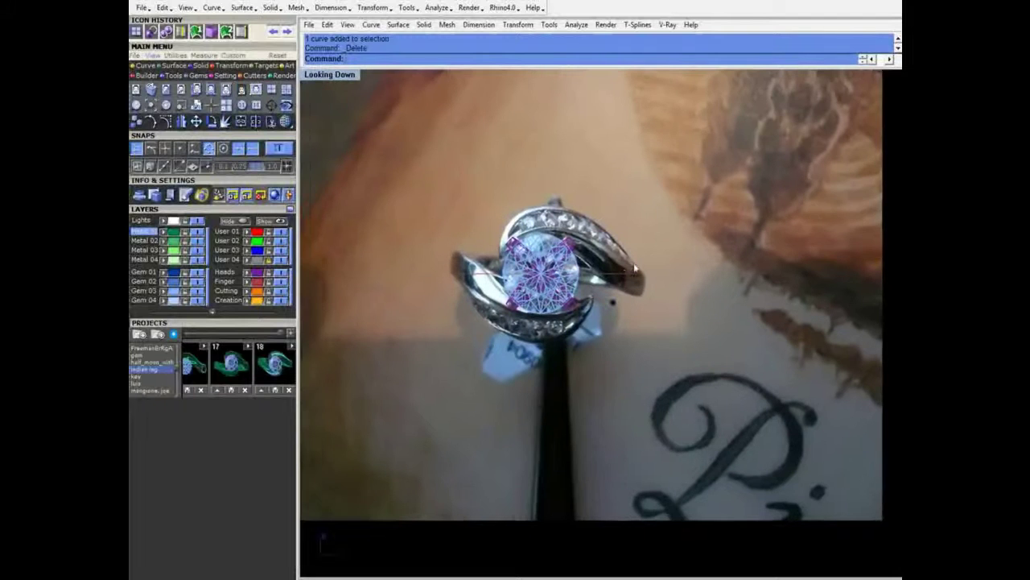
scroll(636, 272, "up", 1)
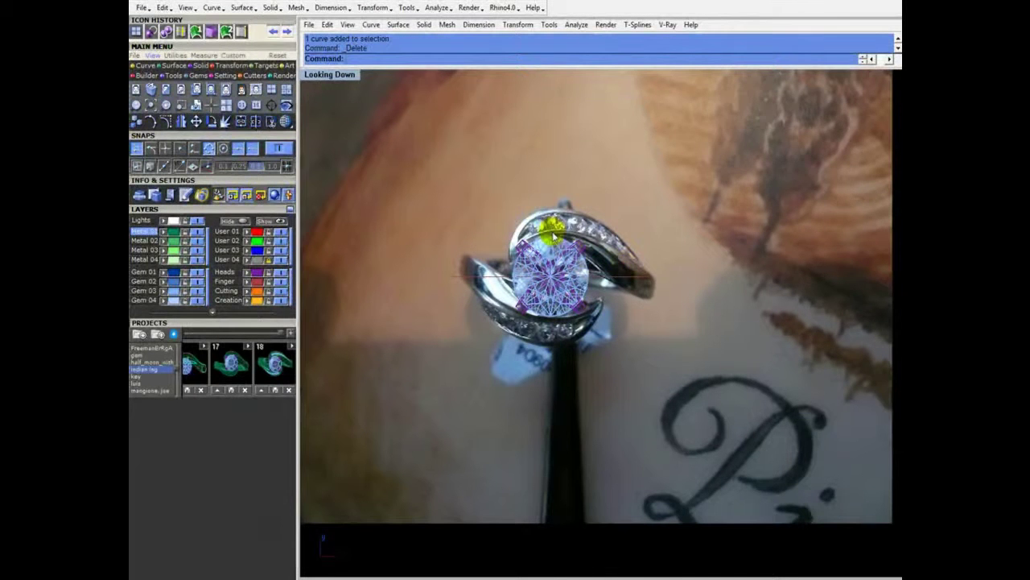
scroll(552, 230, "up", 5)
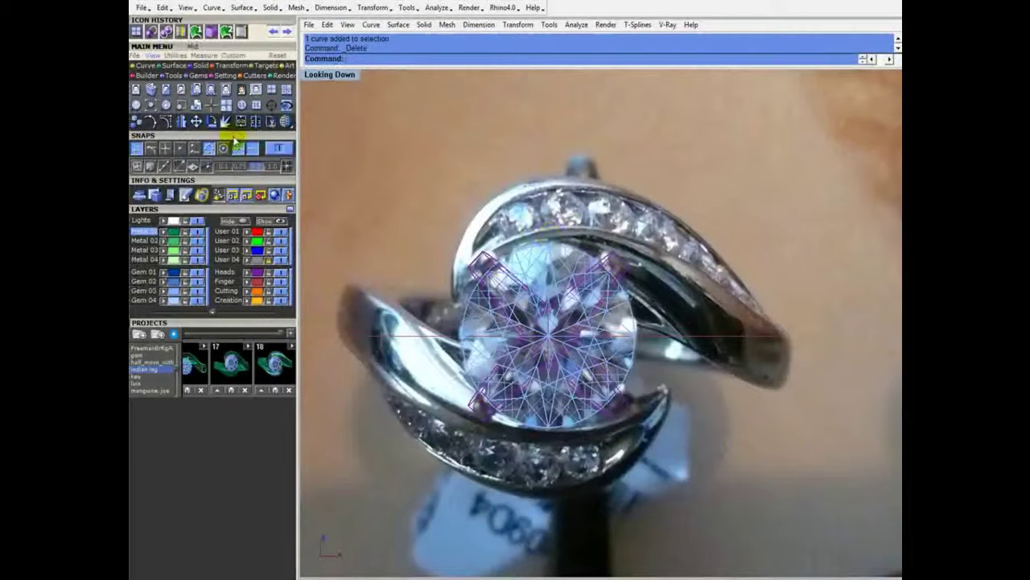
left_click(145, 65)
left_click(225, 242)
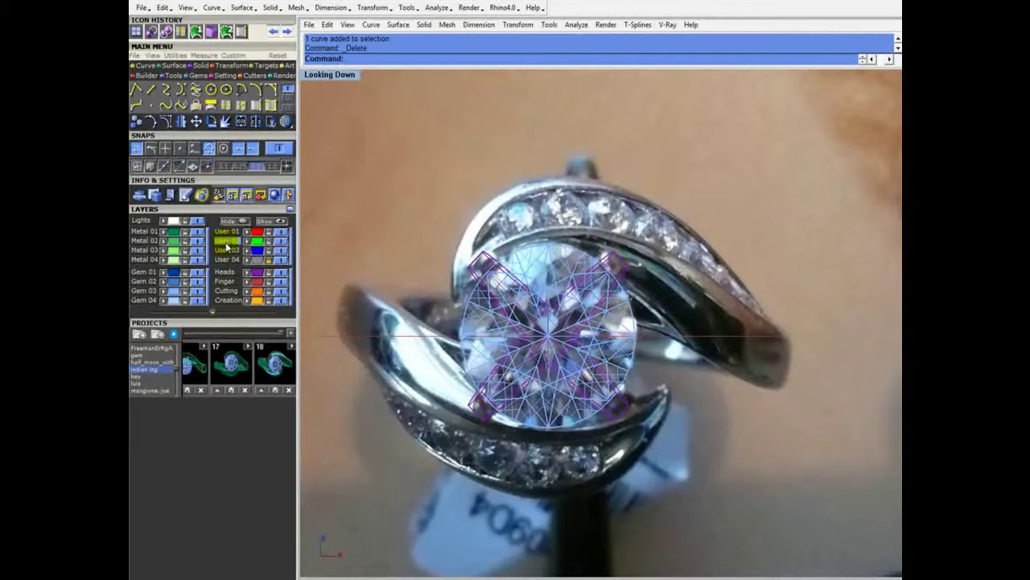
left_click(205, 322)
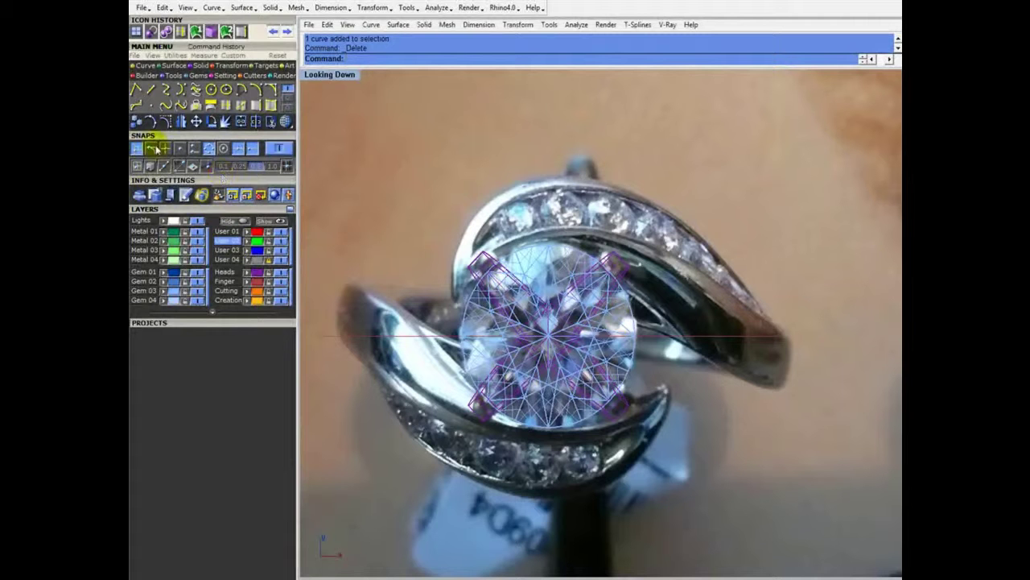
Trace the outer edge of the upper stone-set band with an interpolated curve, from beside the centre stone to the shoulder corner
left_click(149, 121)
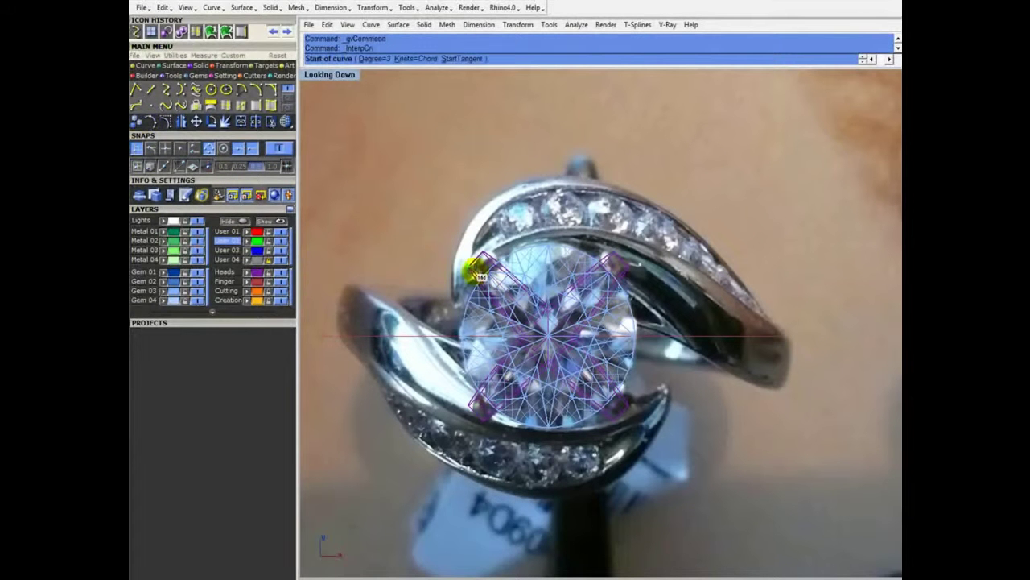
scroll(476, 271, "up", 2)
left_click(412, 317)
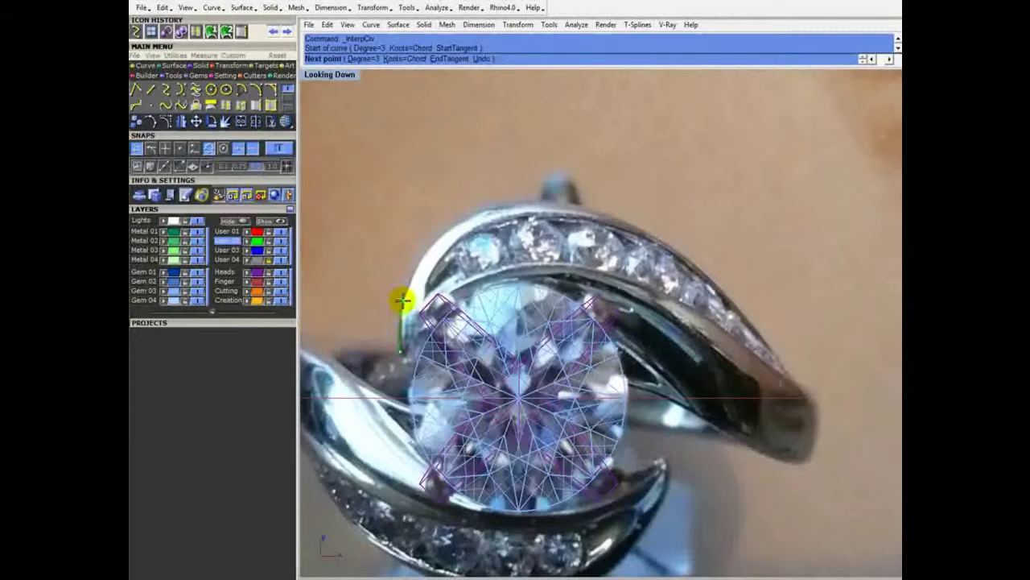
left_click(408, 298)
left_click(432, 232)
left_click(545, 205)
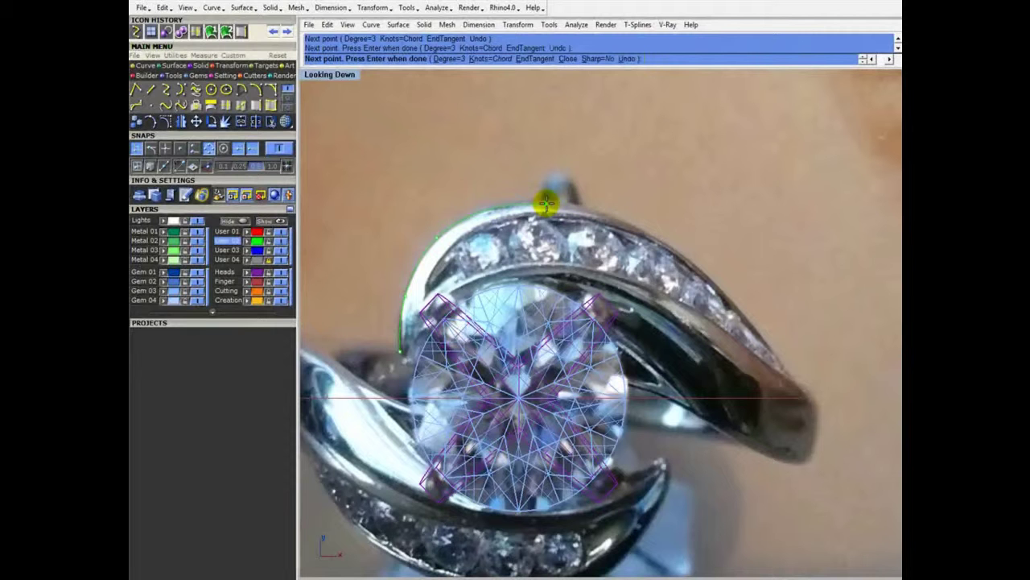
left_click(658, 233)
scroll(668, 239, "up", 4)
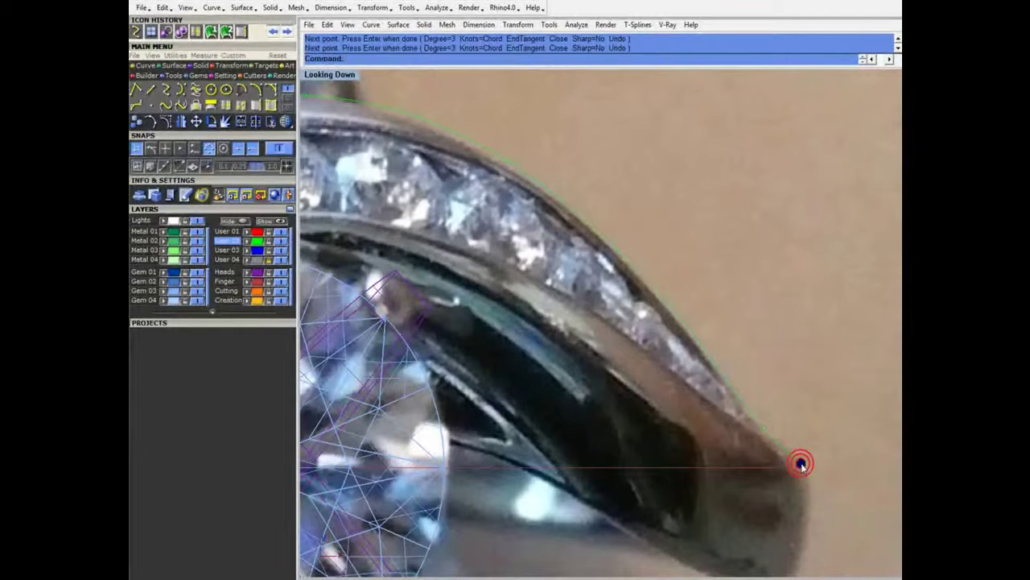
Trace the inner edge of the upper stone-set band with a second interpolated curve from the first curve's start to the shoulder
scroll(801, 465, "down", 8)
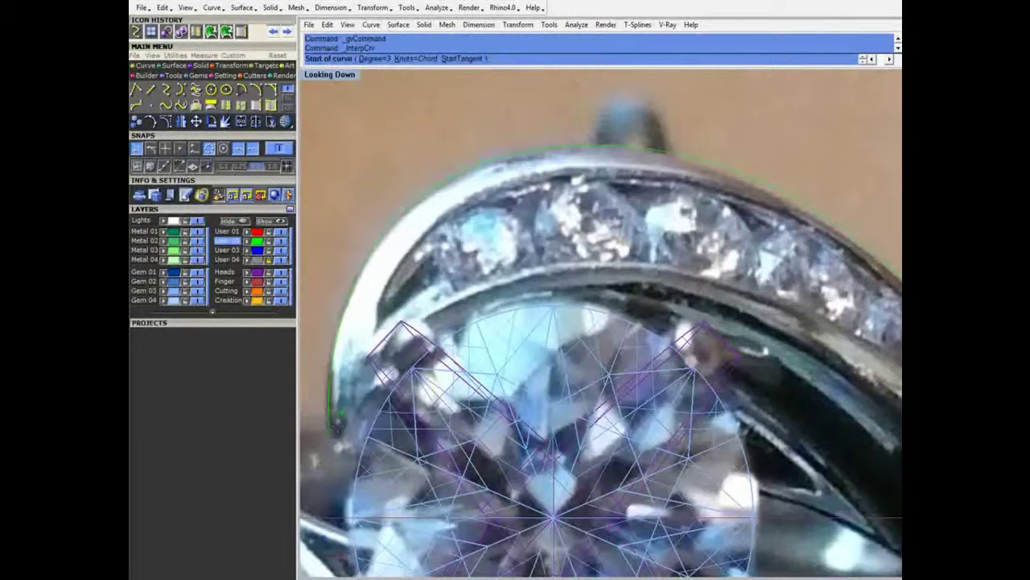
left_click(330, 428)
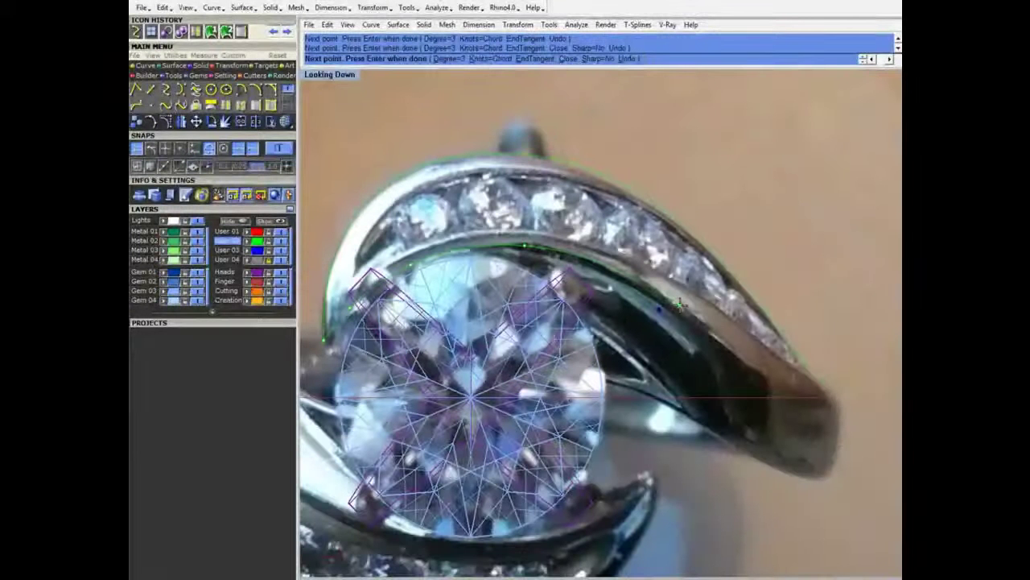
left_click(680, 305)
left_click(749, 359)
left_click(847, 408)
left_click(847, 408)
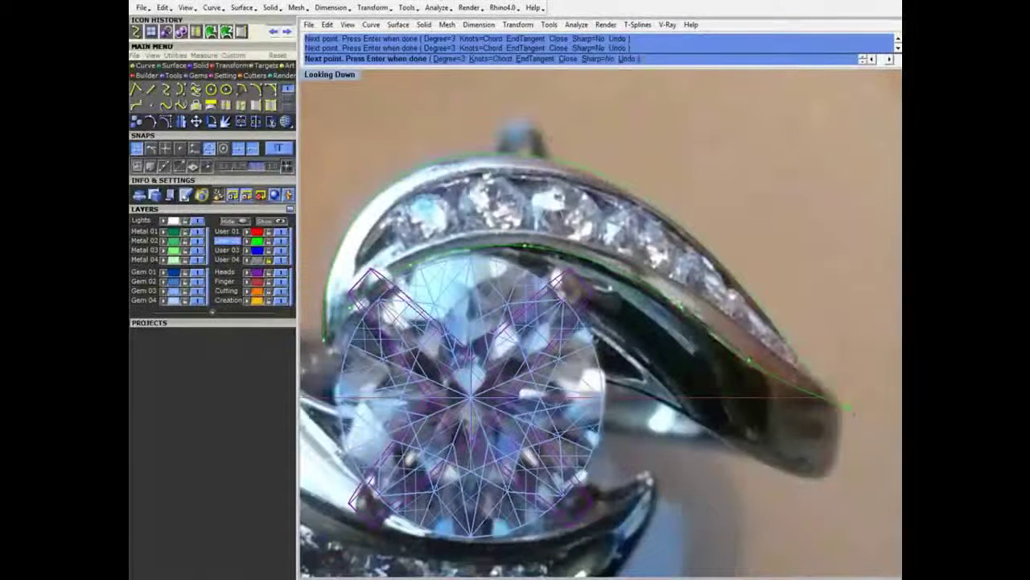
key("Return")
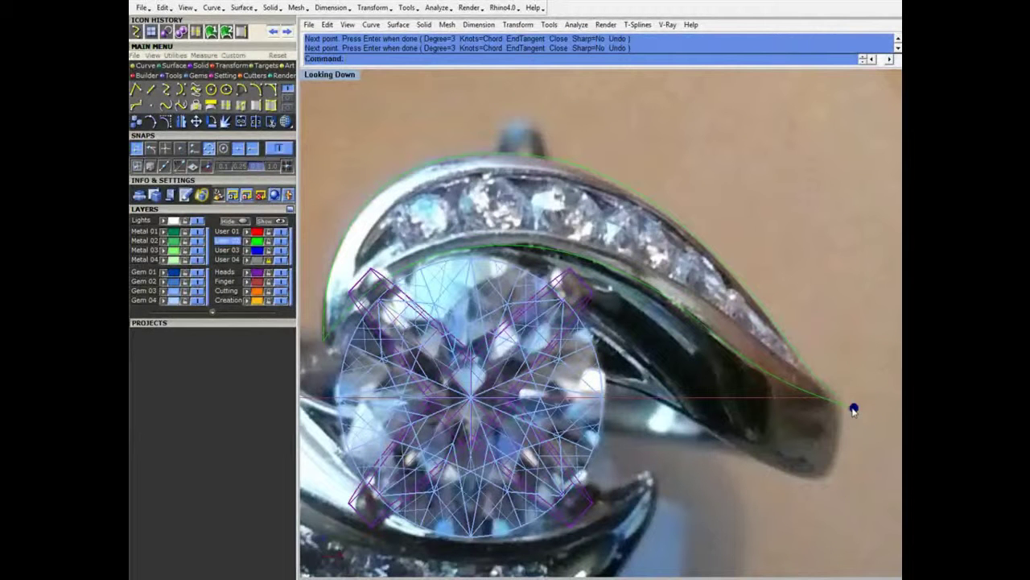
Trace a third interpolated curve from the shared start point across the stone and along the band's lower edge to the shoulder's lower corner
right_click_drag(853, 410, 884, 393)
right_click(368, 301)
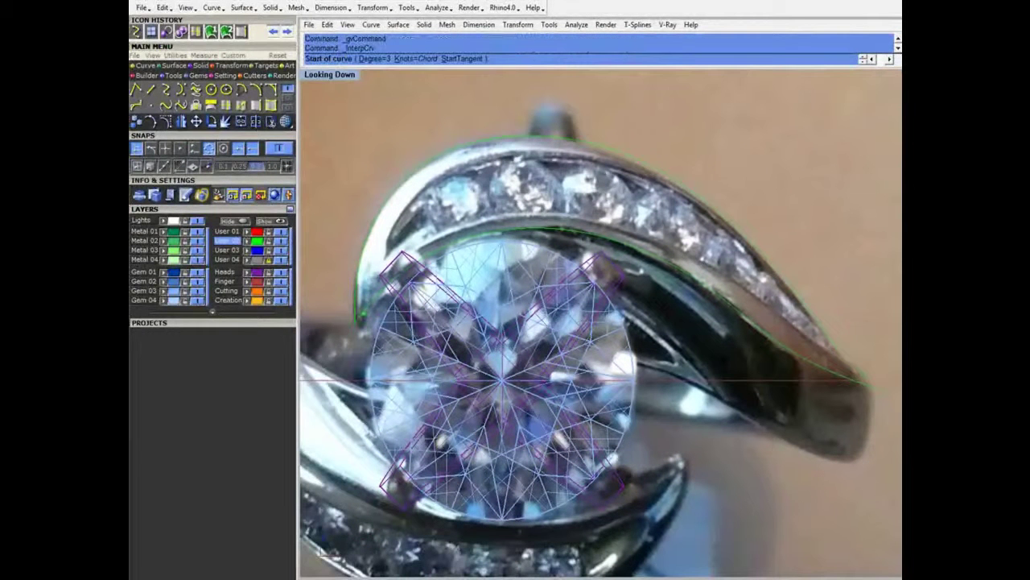
left_click(362, 319)
left_click(409, 291)
left_click(505, 268)
left_click(624, 320)
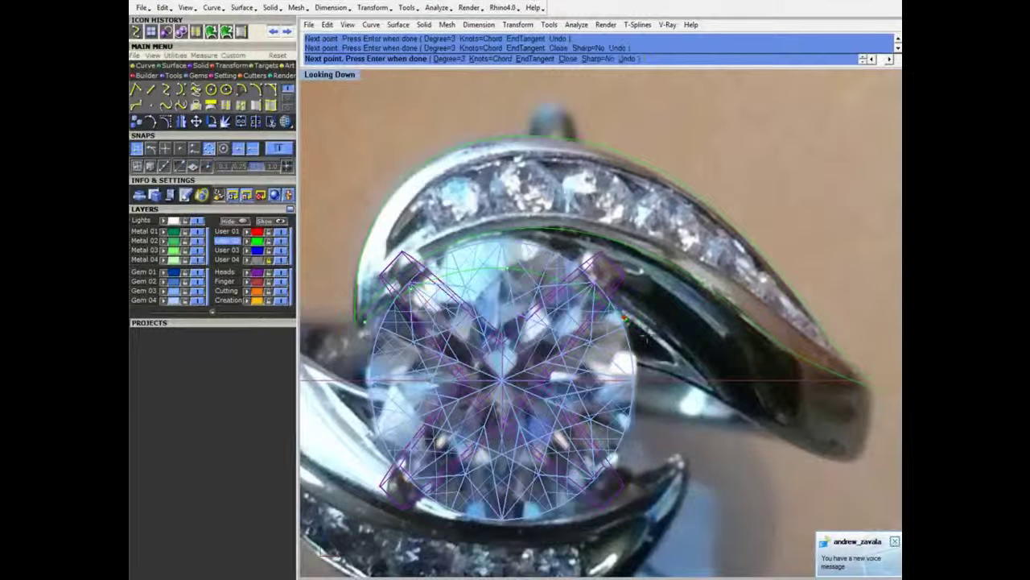
left_click(716, 391)
left_click(816, 453)
left_click(855, 460)
left_click(854, 460)
right_click(855, 460)
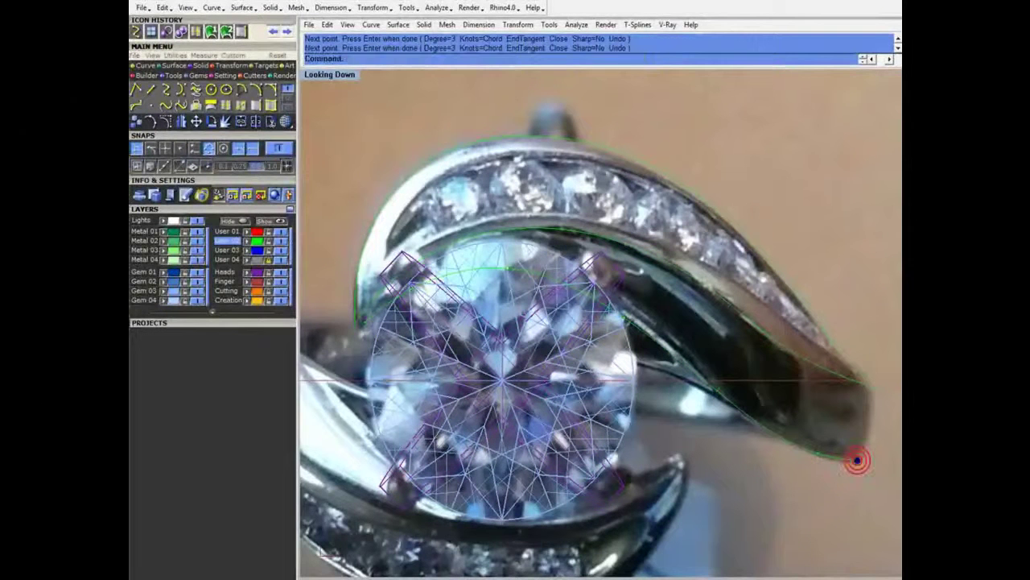
Make User 03 the current layer, maximize the Through Finger view, and hide the Heads and Gem 03 layers
scroll(721, 391, "down", 3)
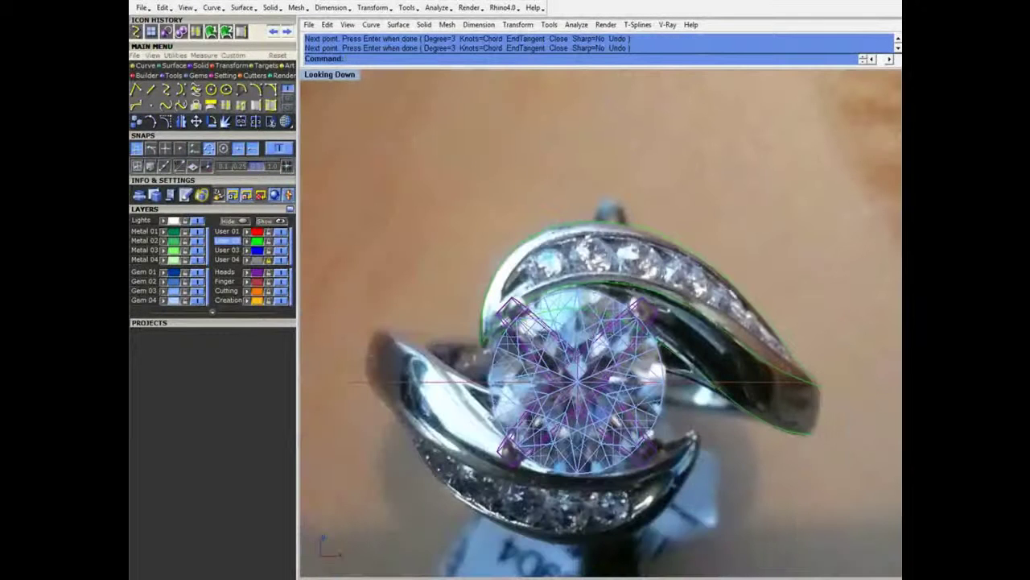
double_click(353, 77)
left_click(231, 249)
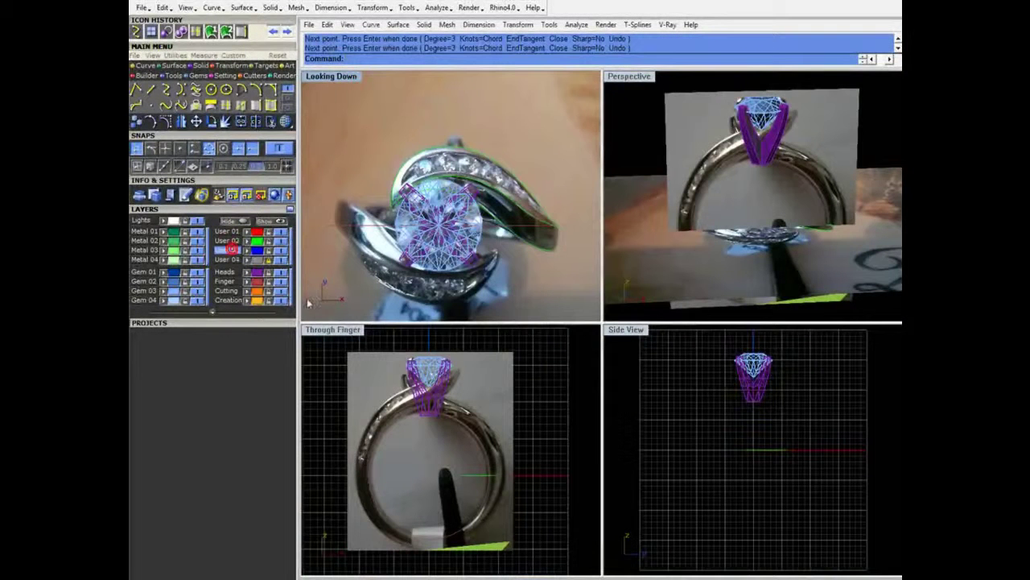
double_click(334, 327)
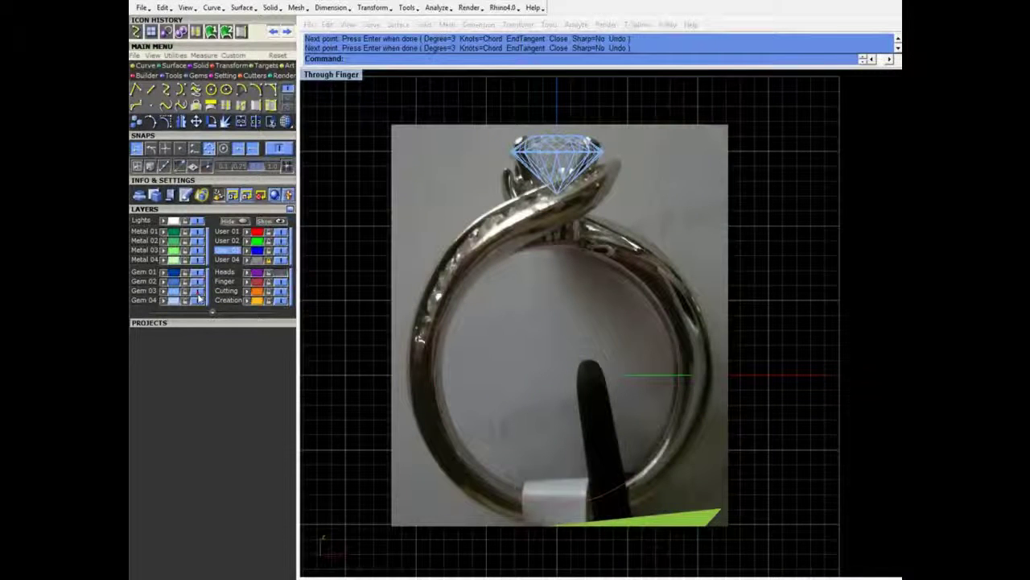
left_click(198, 293)
Trace the outer edge of the stone-set band in the Through Finger photo with an interpolated curve from the shank's side to the bypass tip
scroll(524, 155, "up", 6)
right_click_drag(374, 405, 445, 329)
right_click(445, 329)
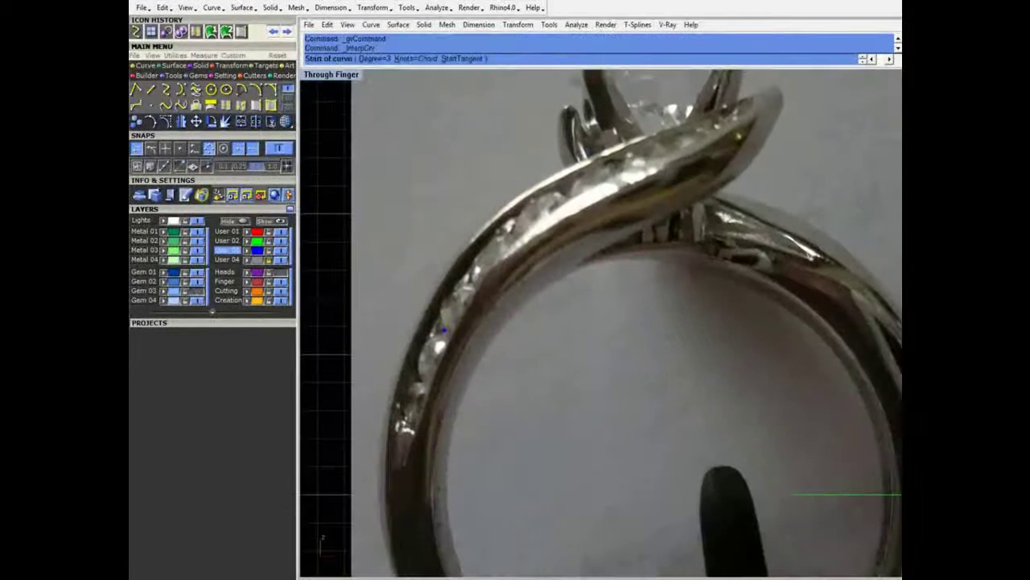
left_click(386, 485)
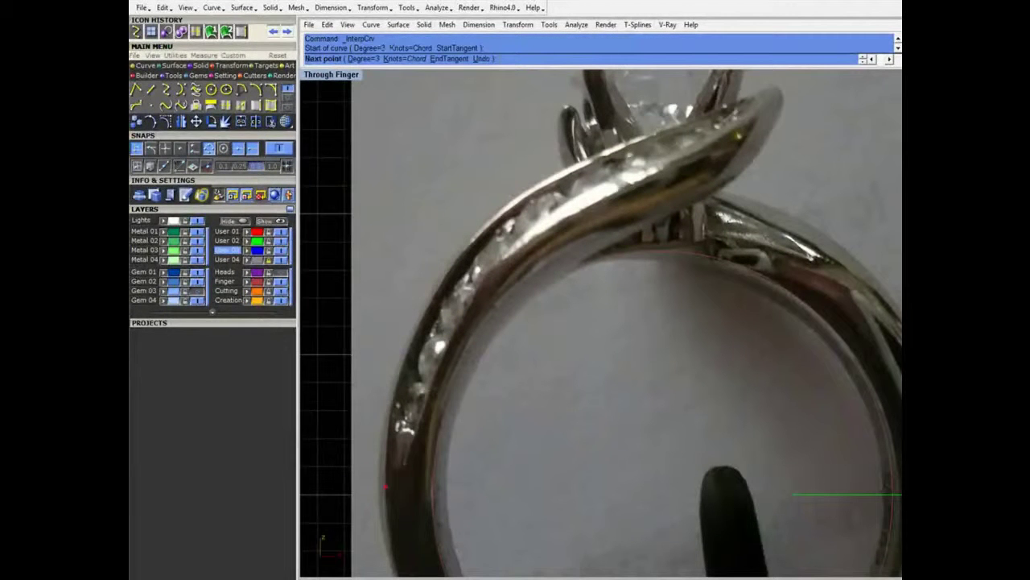
left_click(391, 402)
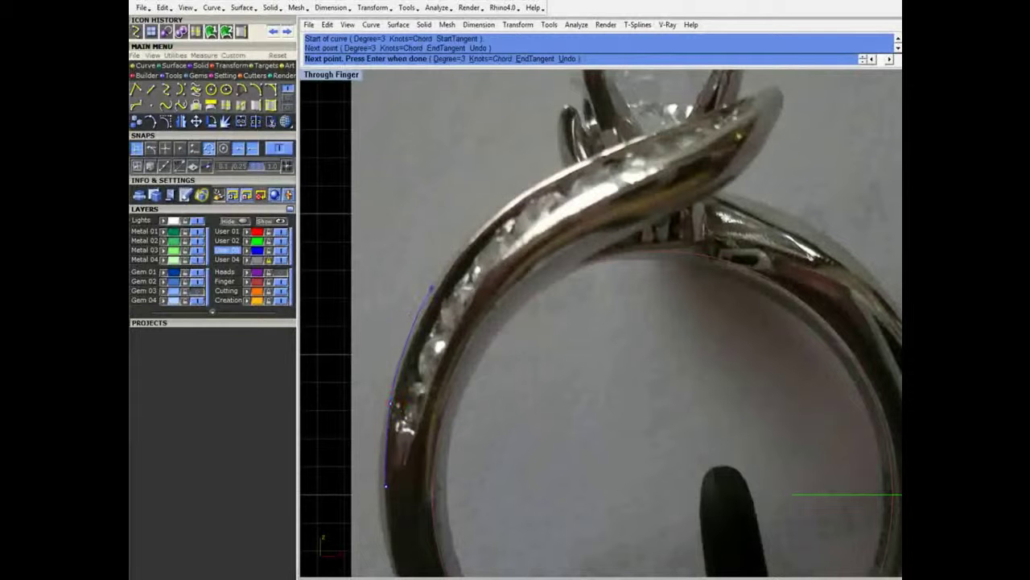
left_click(433, 285)
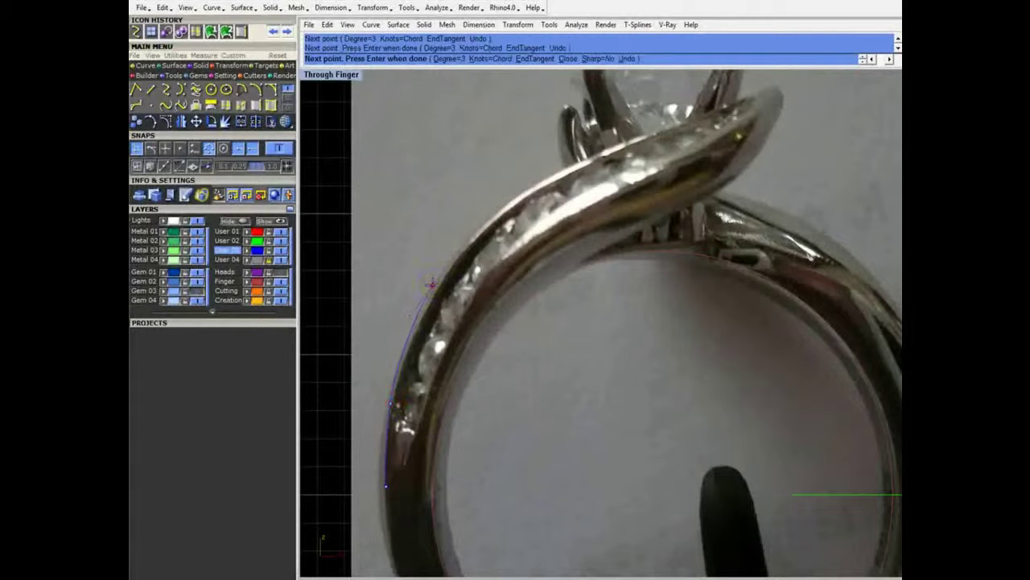
left_click(519, 192)
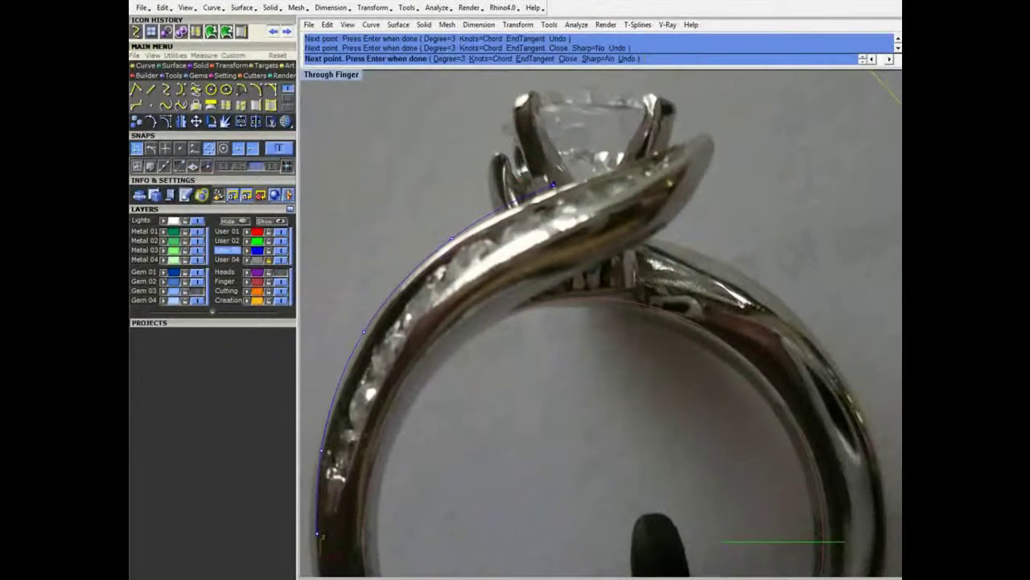
scroll(553, 185, "up", 4)
right_click_drag(552, 186, 445, 273)
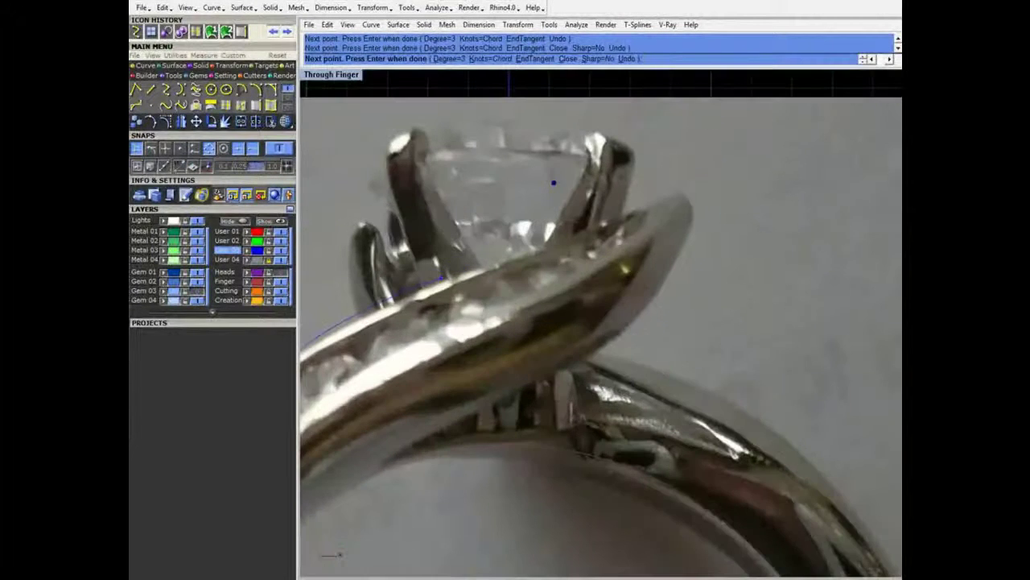
left_click(431, 283)
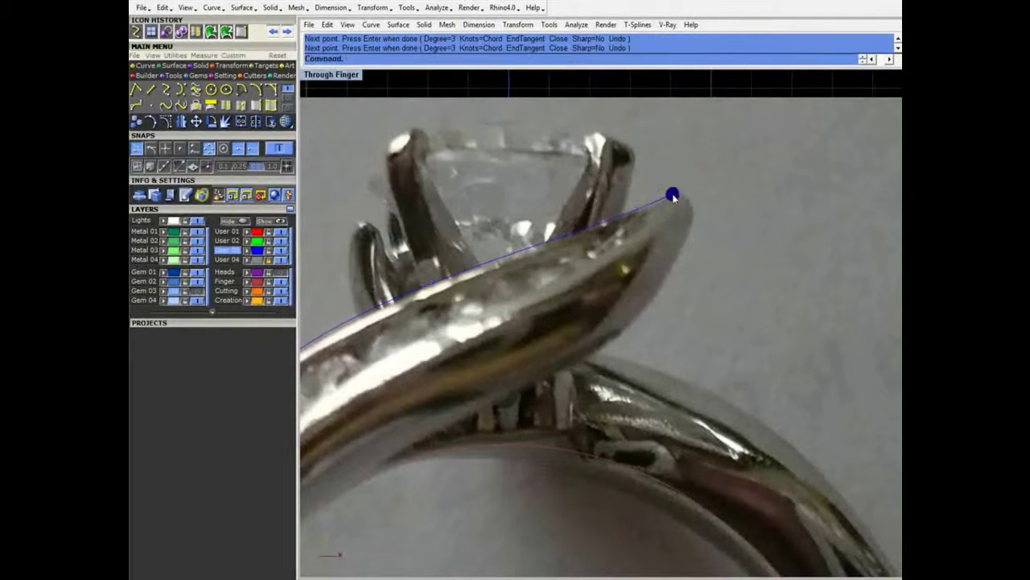
Trace the lower edge of the band's stone-set face with a second interpolated curve from the shank's inner side to the bypass tip
scroll(672, 195, "down", 9)
right_click(517, 316)
right_click(518, 314)
scroll(517, 314, "up", 3)
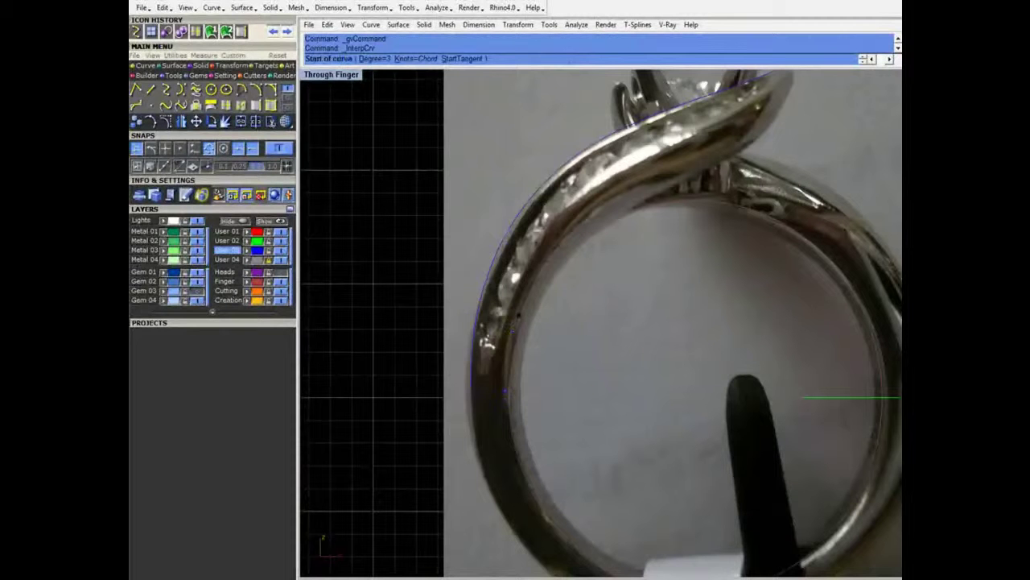
left_click(505, 392)
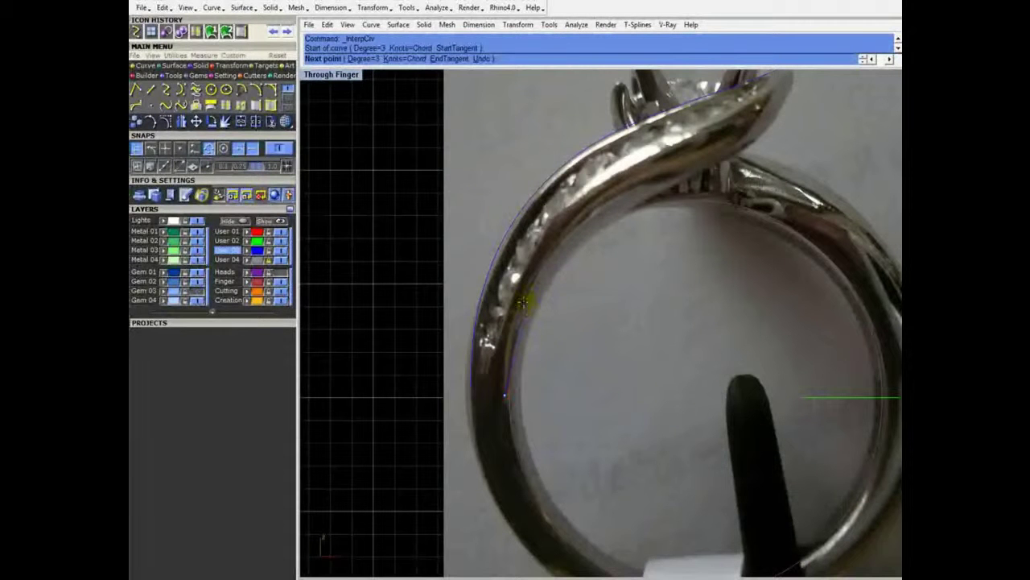
left_click(580, 221)
scroll(650, 232, "down", 2)
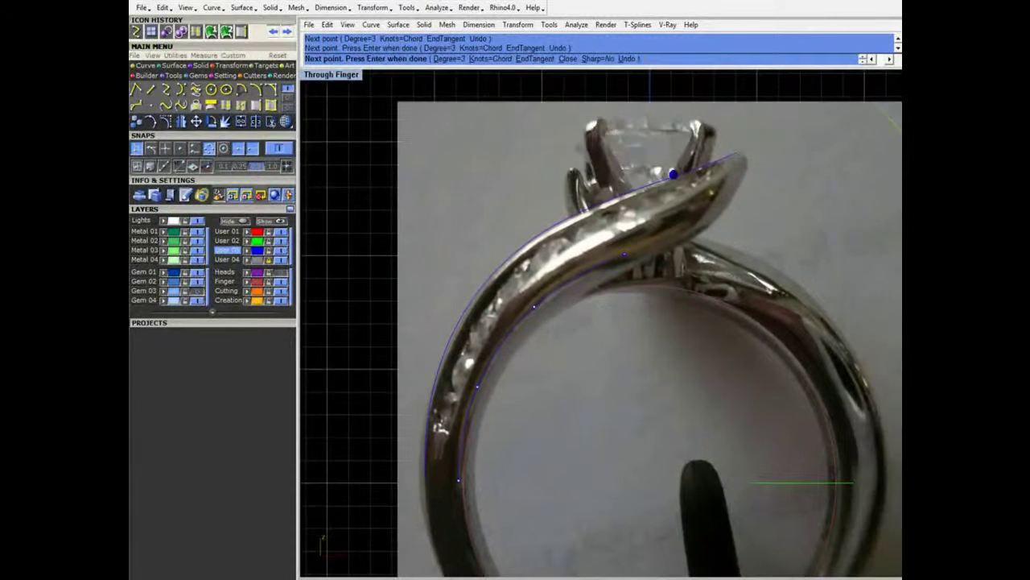
left_click(638, 238)
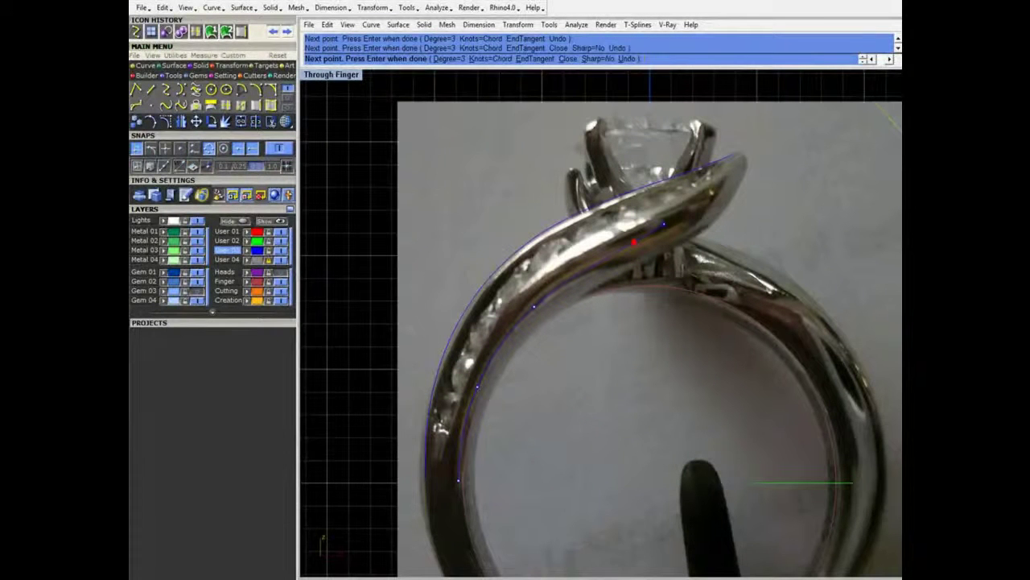
left_click(697, 213)
left_click(739, 153)
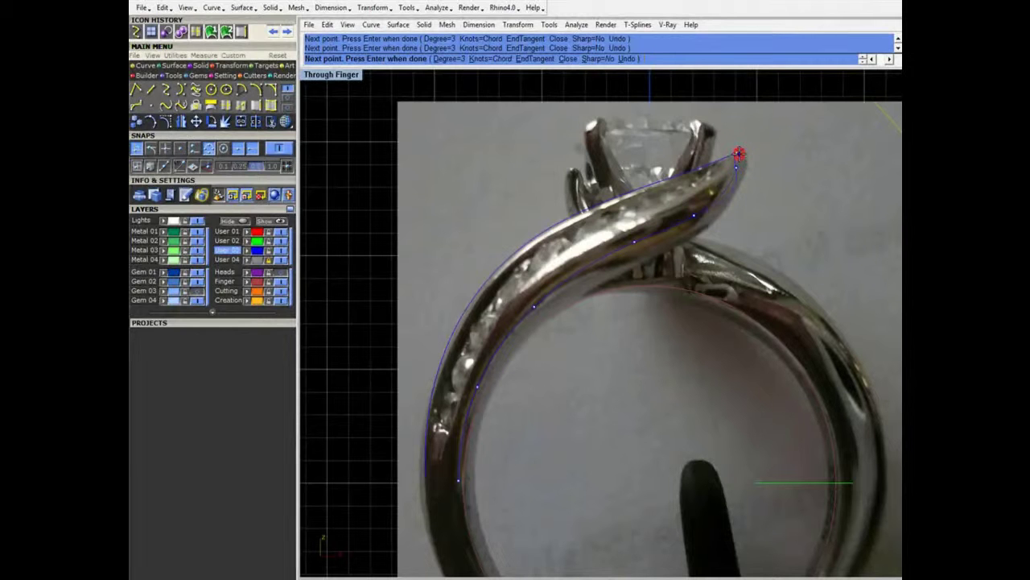
right_click(739, 153)
Trace the band's underside with a third interpolated curve from the bypass tip down along the inner finger edge to the shank's side
right_click(742, 154)
left_click(742, 154)
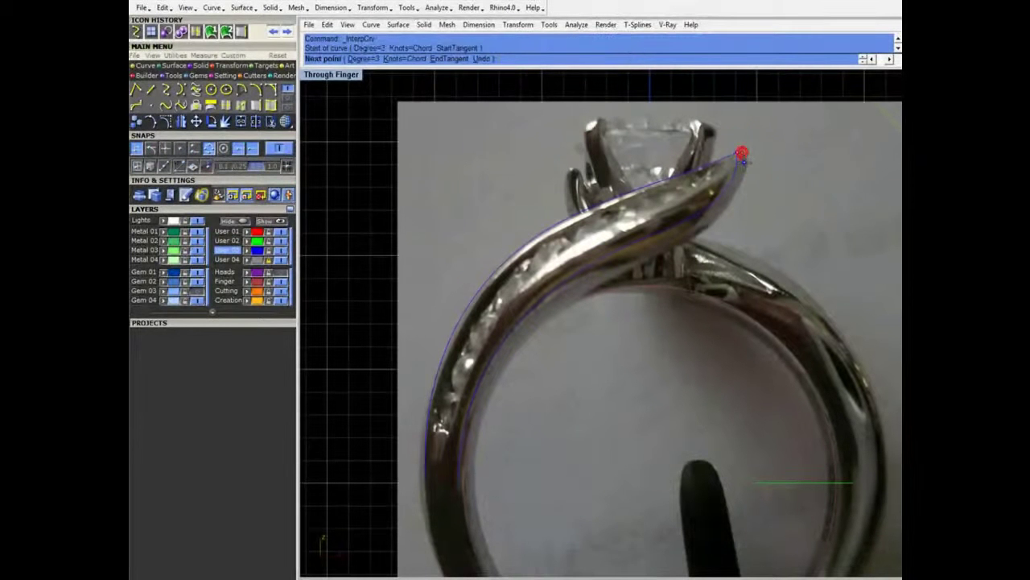
left_click(744, 164)
left_click(724, 211)
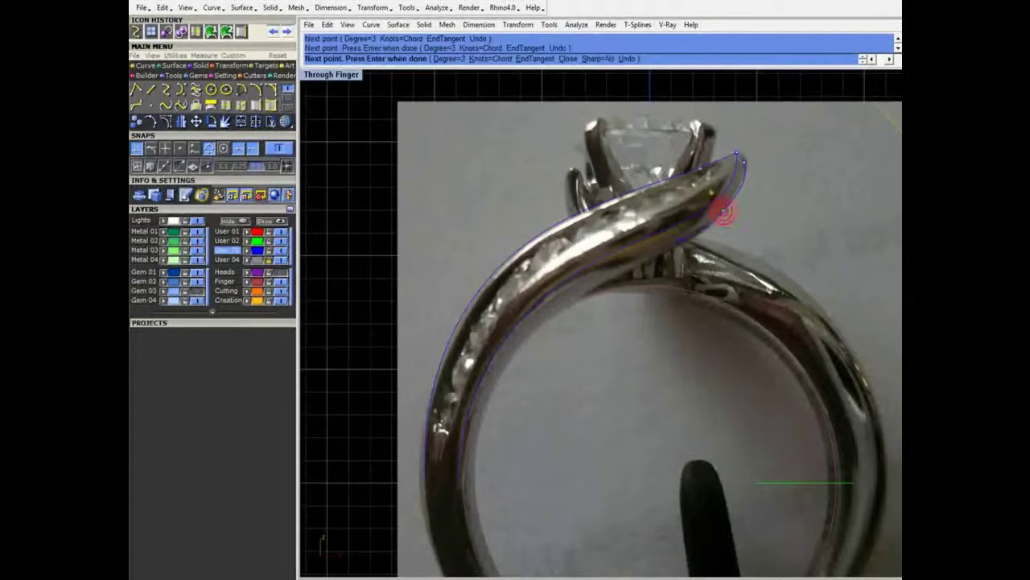
left_click(667, 252)
left_click(584, 296)
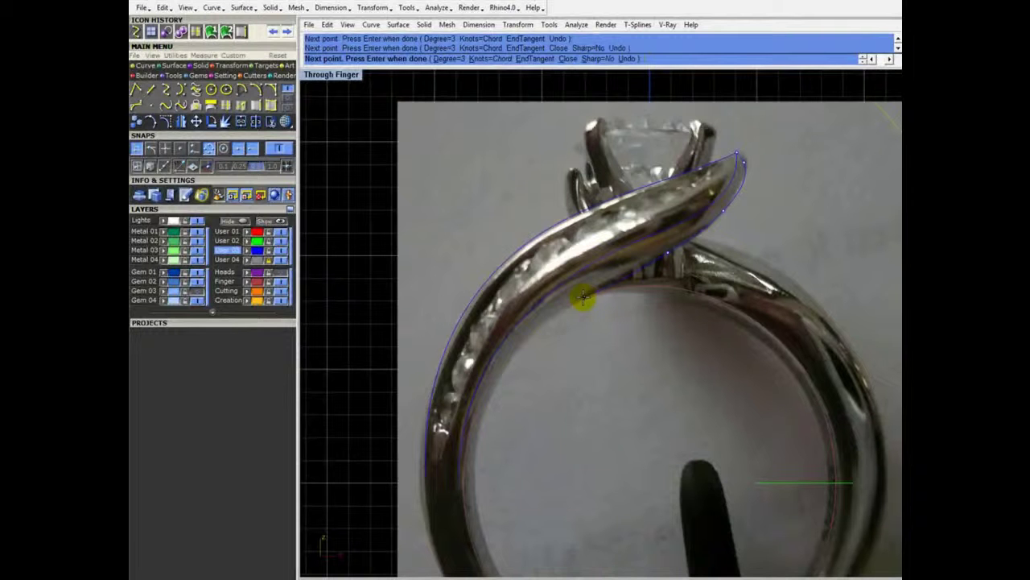
left_click(511, 364)
left_click(469, 476)
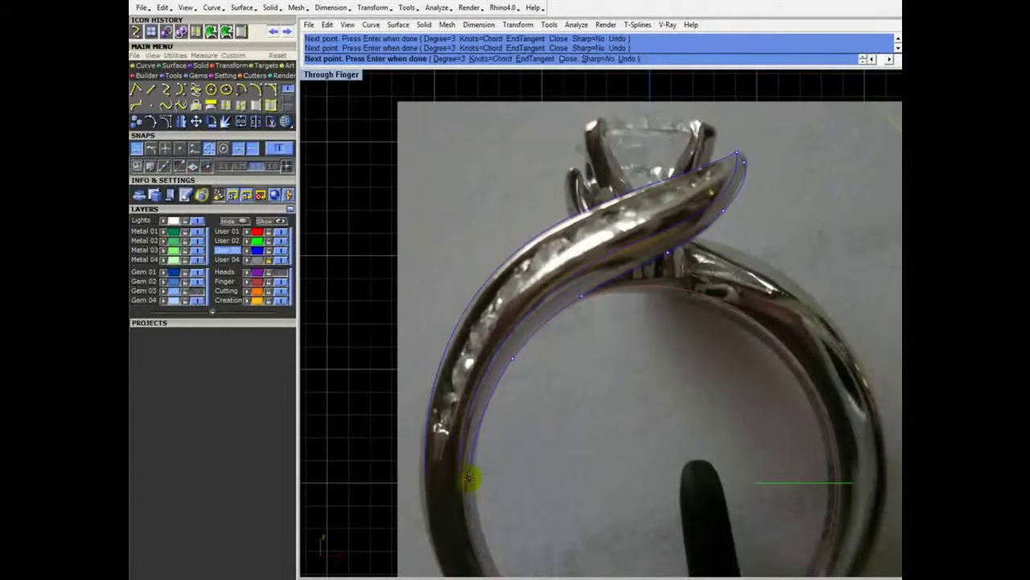
right_click(469, 478)
Restore the four-view layout and hide the User 04 layer holding the reference photos
scroll(504, 379, "down", 5)
scroll(537, 334, "up", 5)
left_click(445, 207)
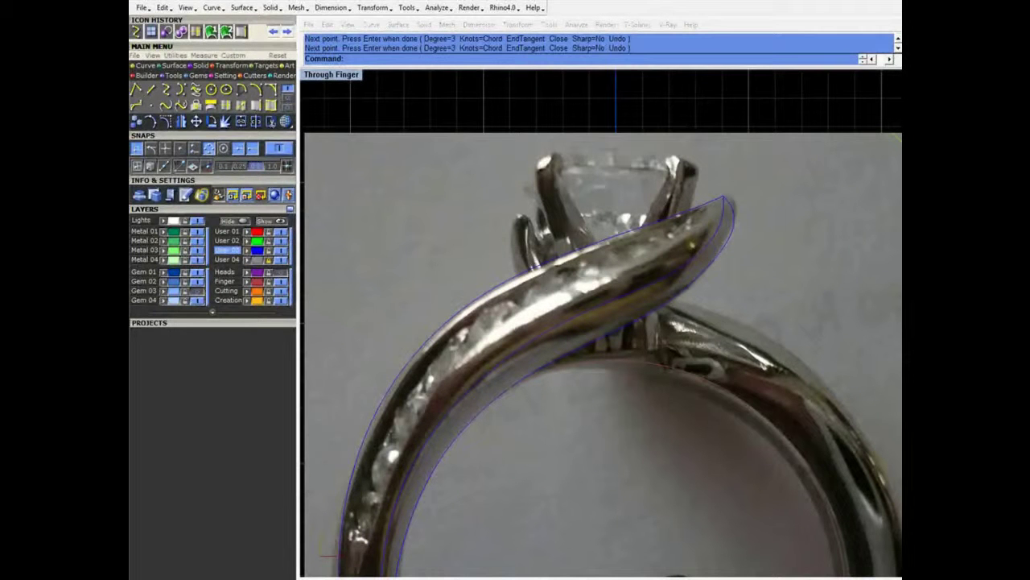
scroll(702, 297, "down", 5)
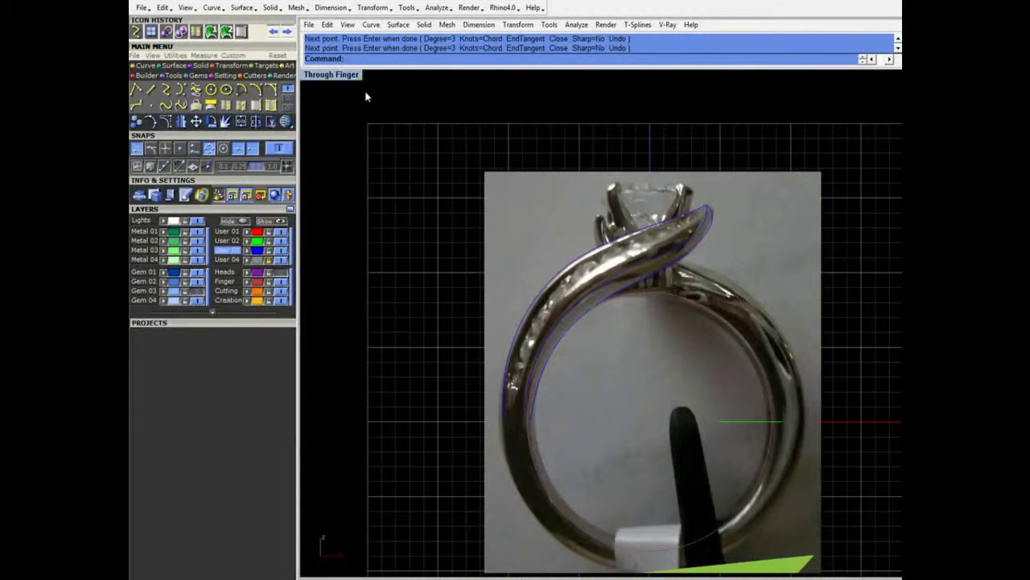
double_click(343, 74)
right_click_drag(764, 144, 717, 161)
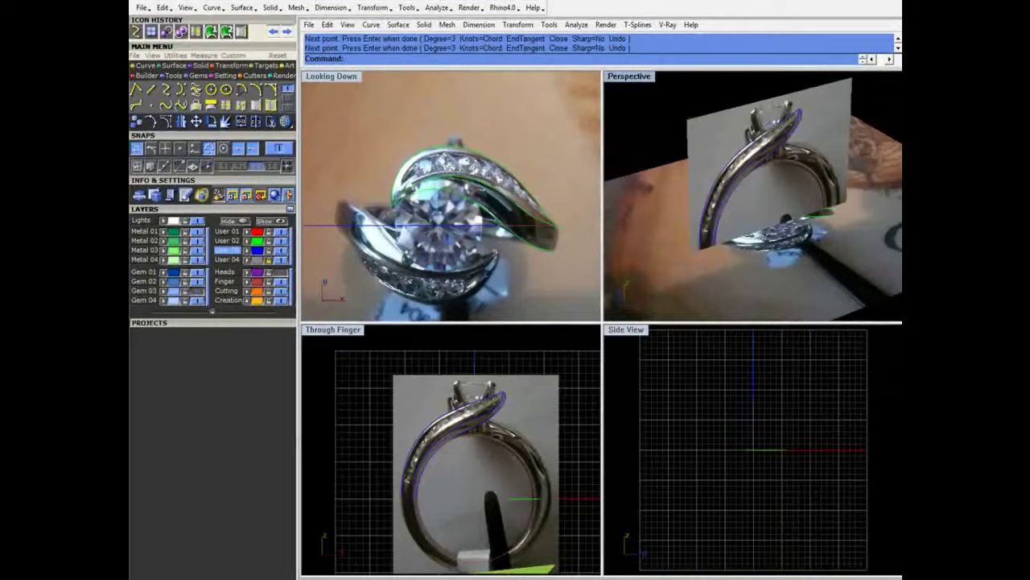
left_click(281, 260)
right_click_drag(700, 233, 797, 217)
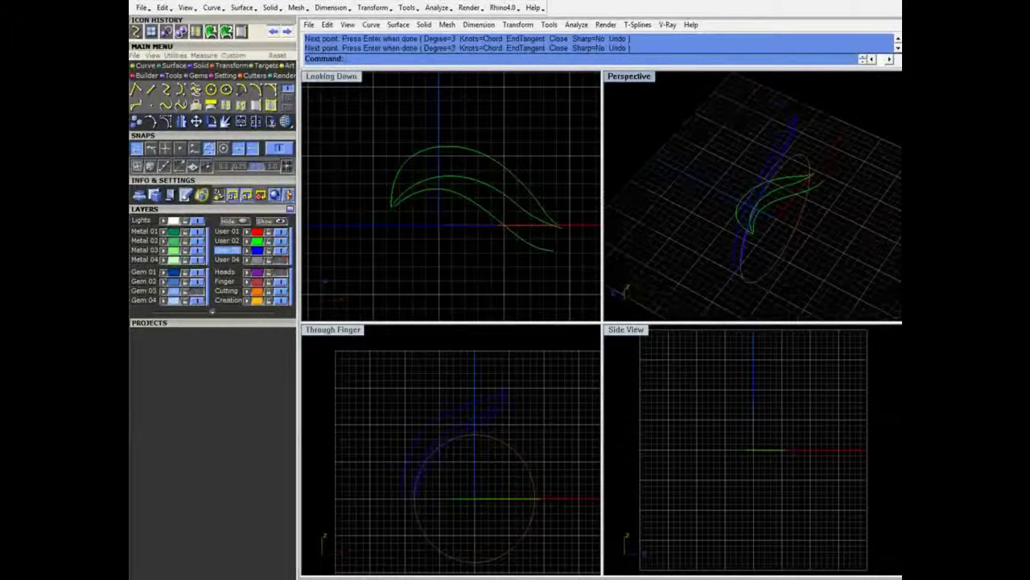
Mirror the three green Looking Down curves across the vertical axis through the origin and delete the originals
right_click_drag(772, 218, 732, 216)
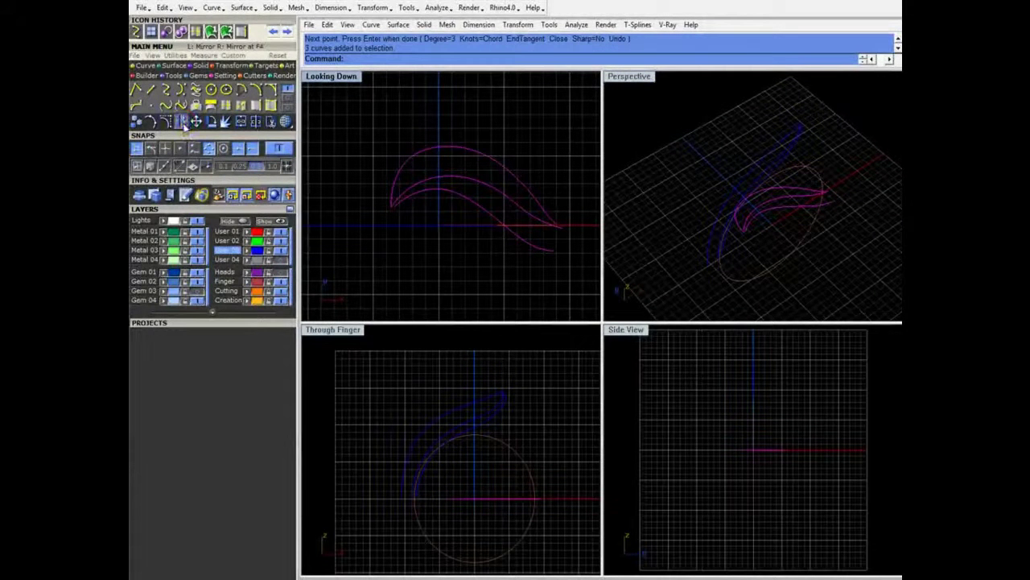
left_click(183, 122)
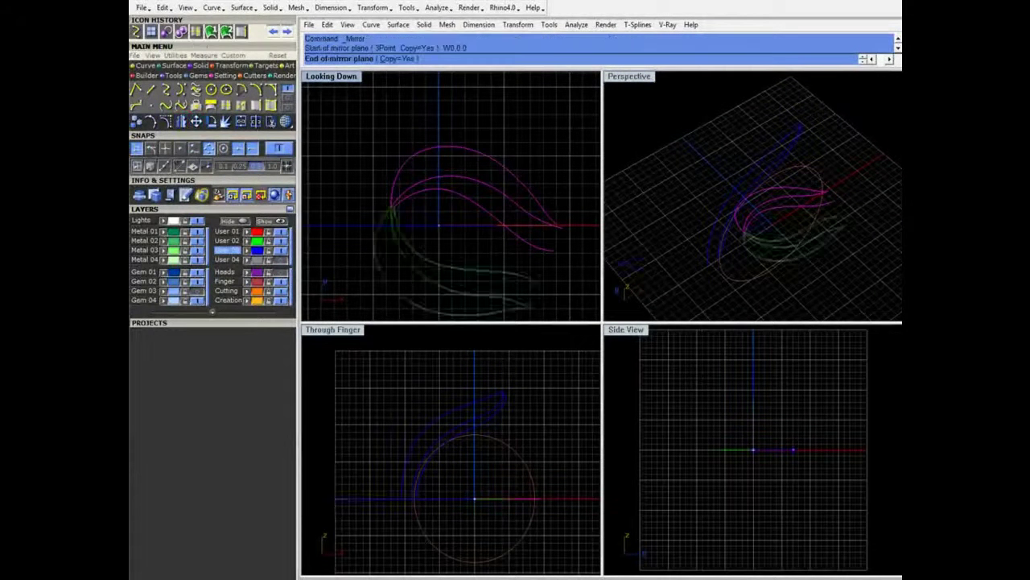
left_click(486, 119)
key("Delete")
right_click_drag(756, 209, 729, 145)
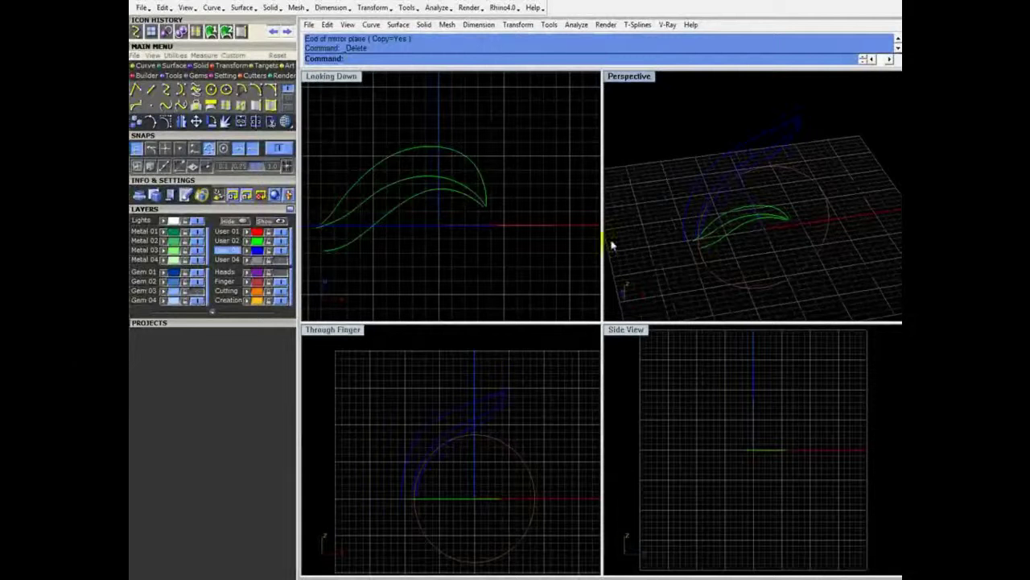
Hide the User 02 layer and draw an L-shaped half-profile polyline on the Creation layer, starting at the finger rail's side point
right_click_drag(402, 234, 458, 216)
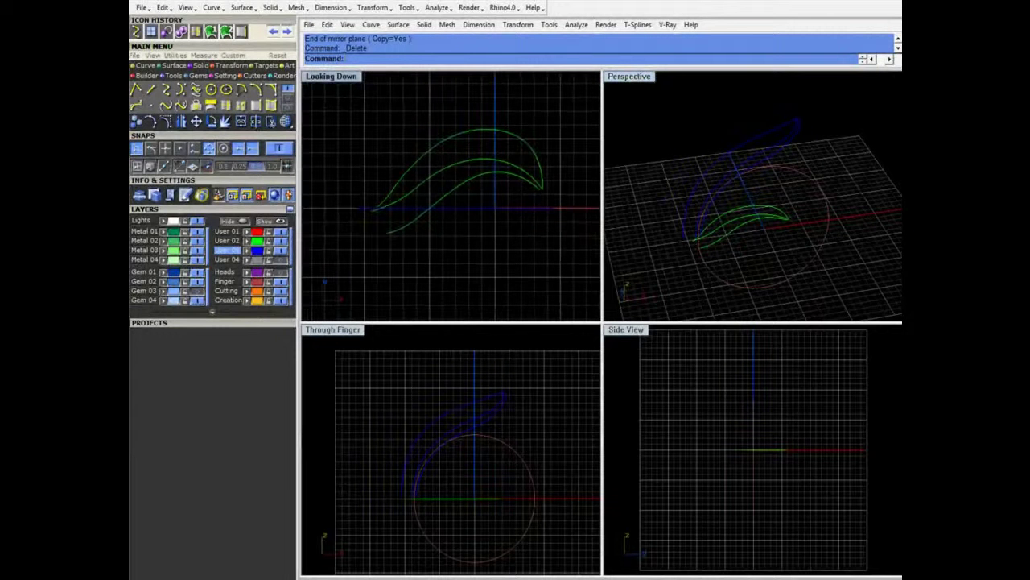
left_click(136, 89)
scroll(617, 226, "up", 2)
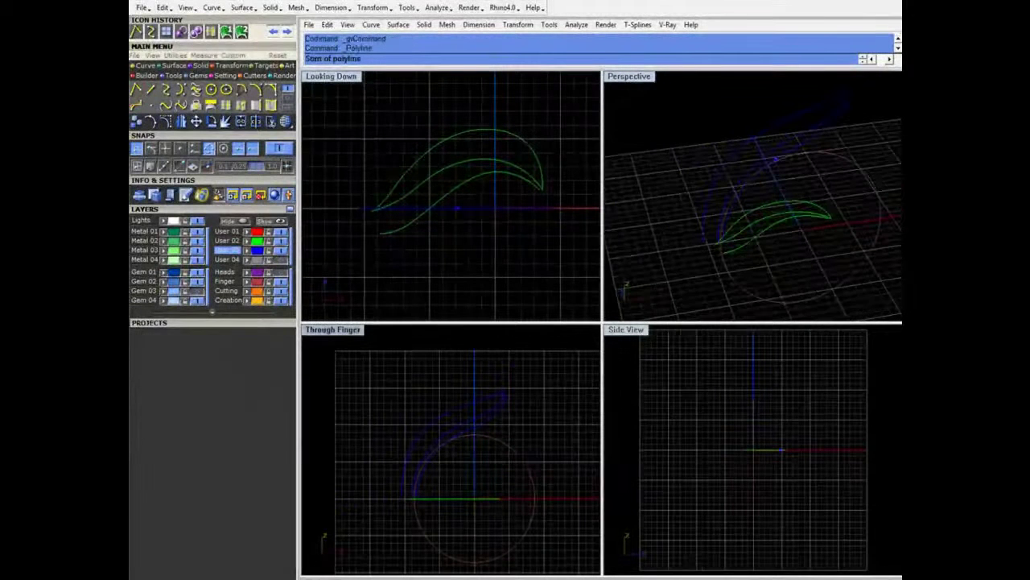
left_click(283, 241)
scroll(413, 504, "up", 15)
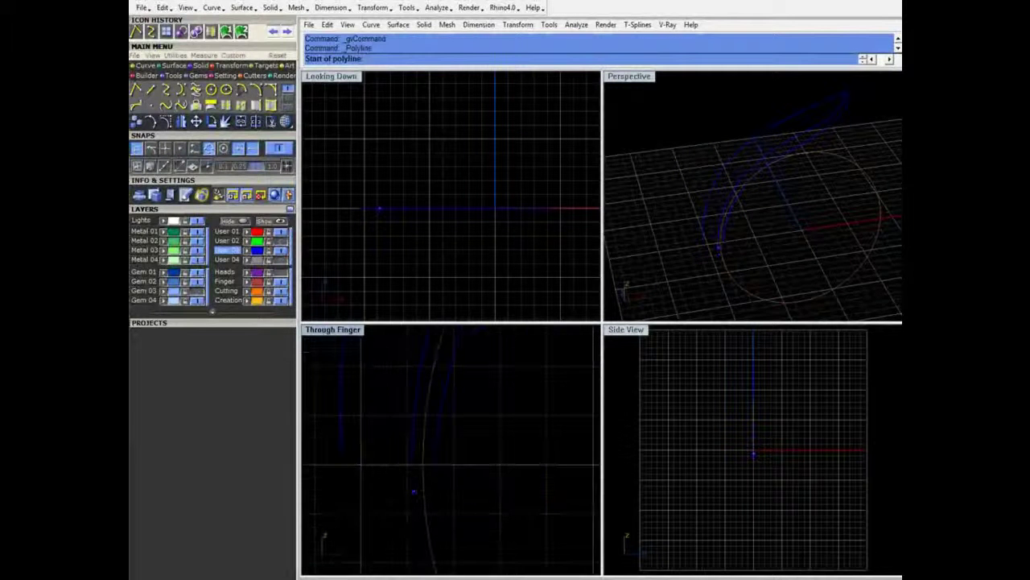
left_click(421, 469)
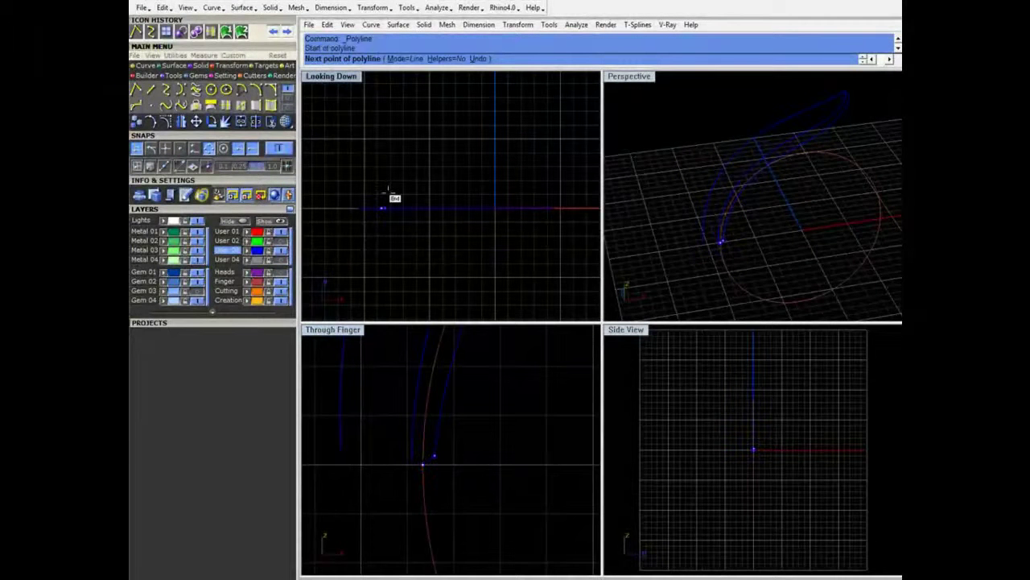
scroll(380, 188, "up", 5)
scroll(381, 187, "down", 2)
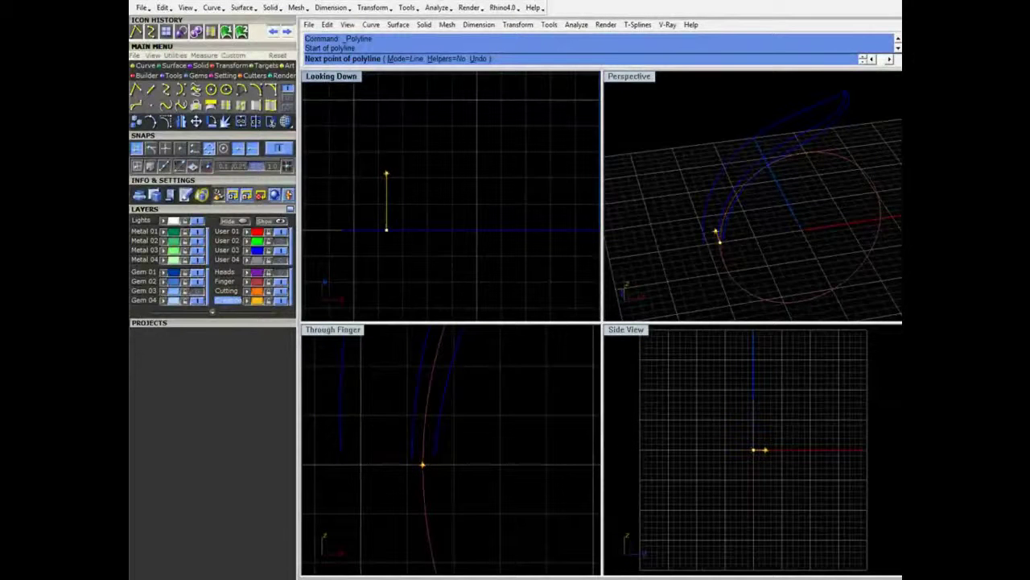
left_click(388, 180)
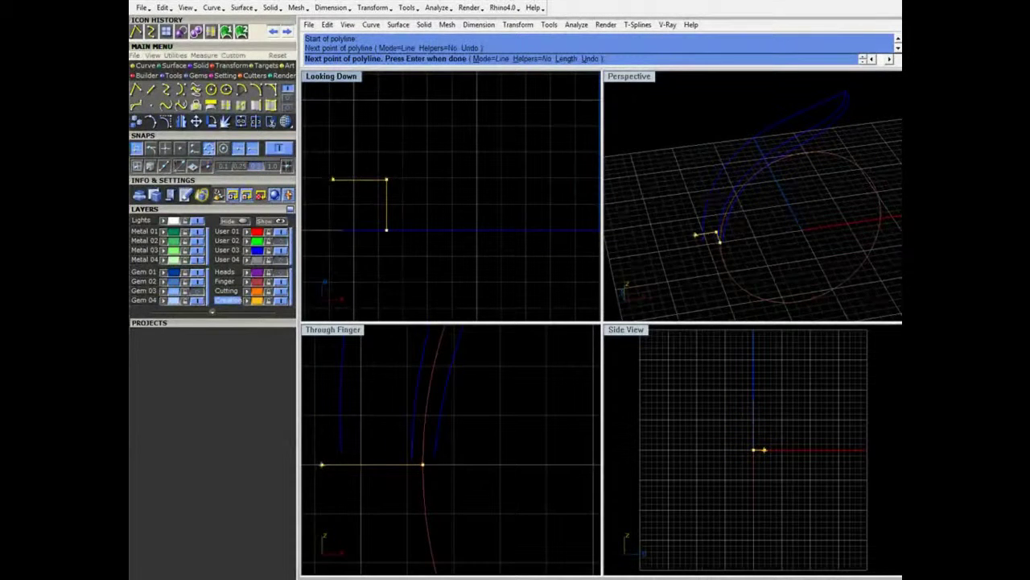
left_click(346, 181)
key("Return")
Mirror the L-shaped half-profile across the horizontal axis through the origin in the Looking Down view
left_click(349, 179)
left_click(182, 121)
type("0")
key("Return")
left_click(338, 211)
left_click(384, 268)
Close the profile's open outer side with a shallow outward-bulging arc and join the three curves into one closed profile
left_click(257, 89)
left_click(345, 178)
left_click(346, 281)
left_click(347, 277)
right_click_drag(320, 271, 354, 260)
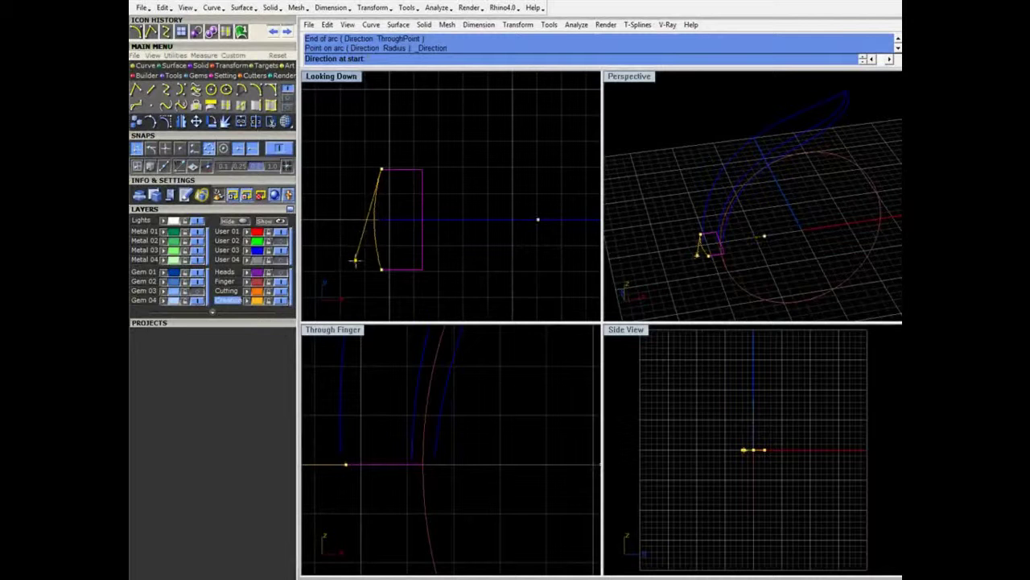
left_click(358, 260)
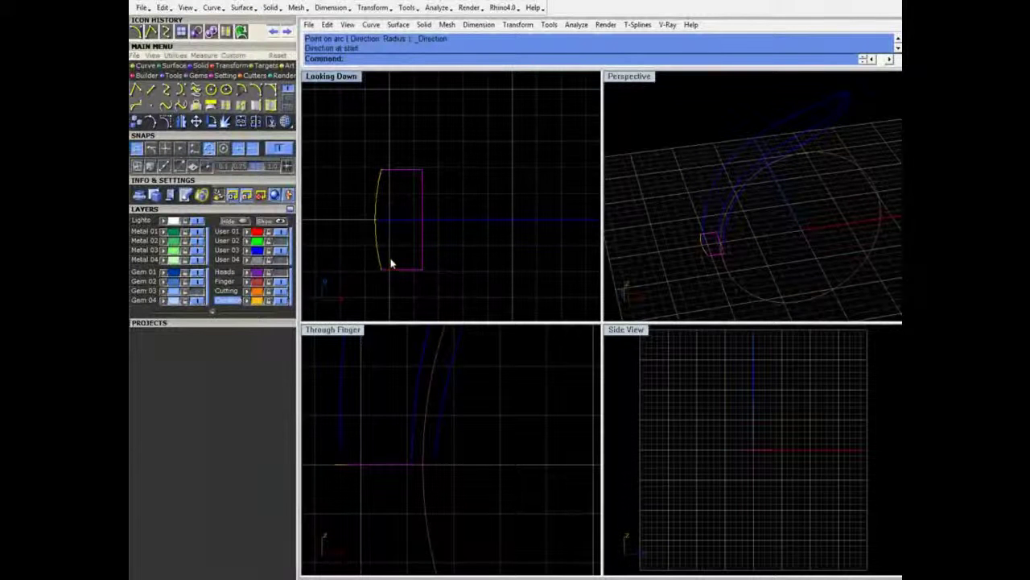
left_click(378, 257)
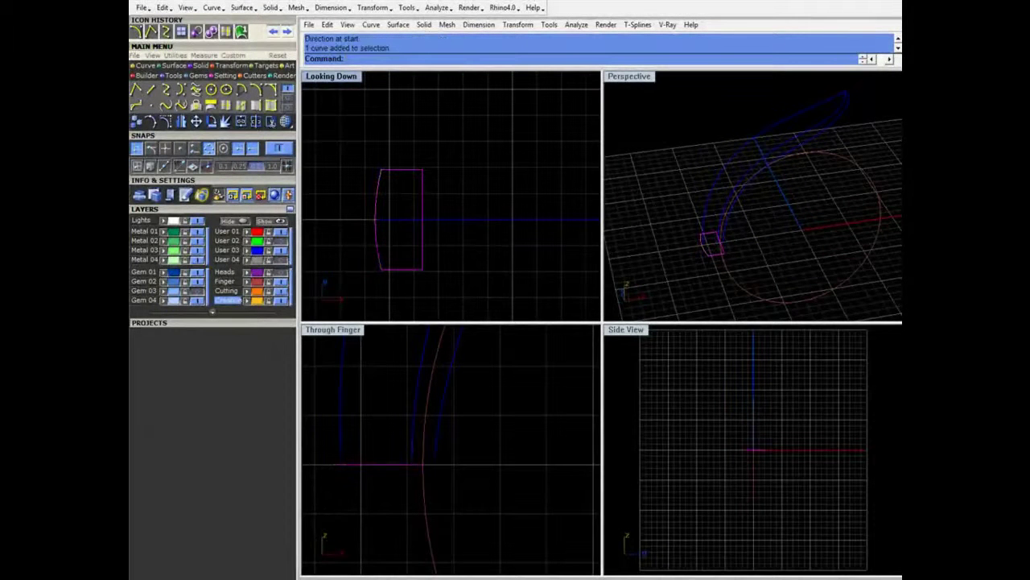
left_click(241, 122)
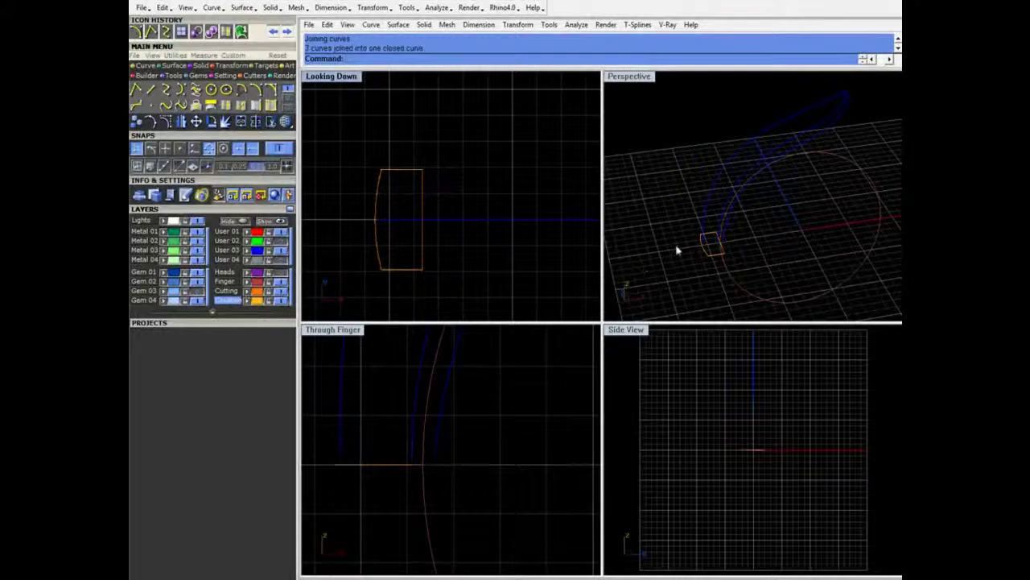
Scale the closed profile down in one direction across the band's width about the centre axis, and maximize the Perspective view
right_click_drag(677, 251, 717, 208)
scroll(747, 262, "down", 4)
scroll(483, 201, "up", 2)
right_click_drag(483, 201, 444, 126)
left_click(229, 67)
left_click(165, 91)
left_click(374, 150)
right_click_drag(368, 150, 421, 213)
left_click(430, 112)
left_click(433, 139)
key("Escape")
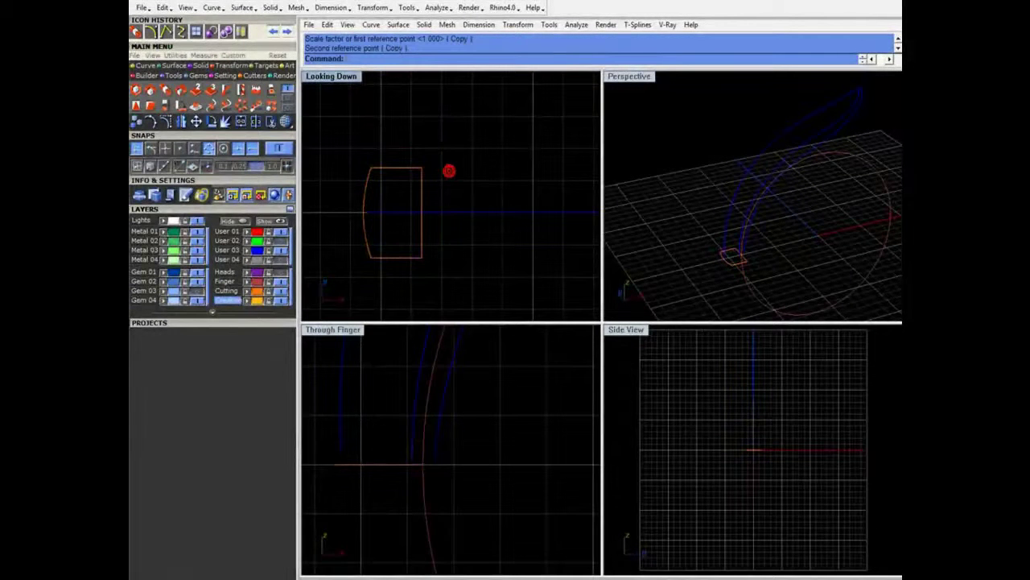
double_click(617, 77)
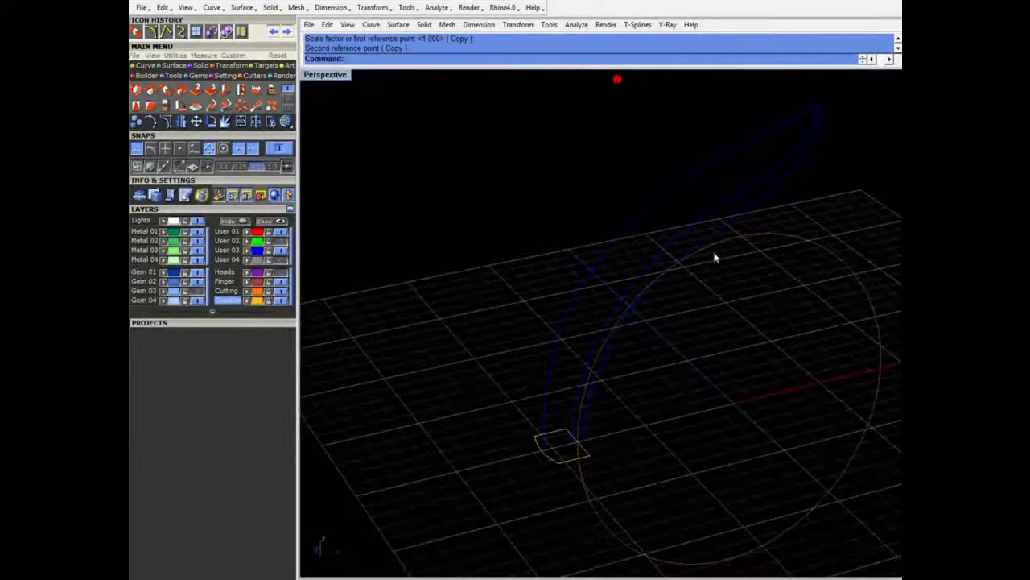
Show the User 02 layer and create a curve from two views using the outermost blue edge curve and the middle green curve
left_click(281, 241)
right_click_drag(527, 273, 583, 269)
left_click(588, 215)
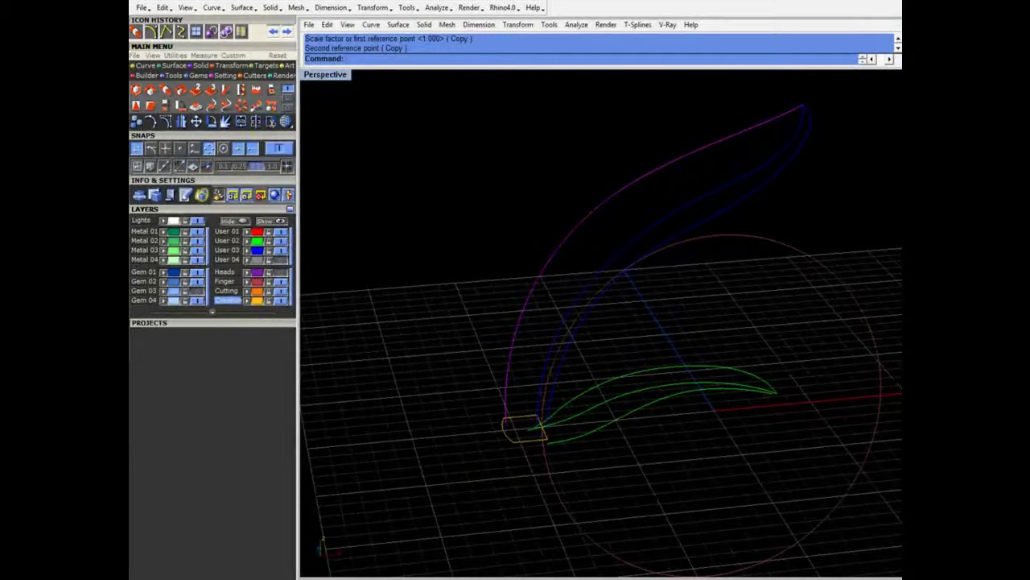
right_click_drag(647, 392, 346, 260)
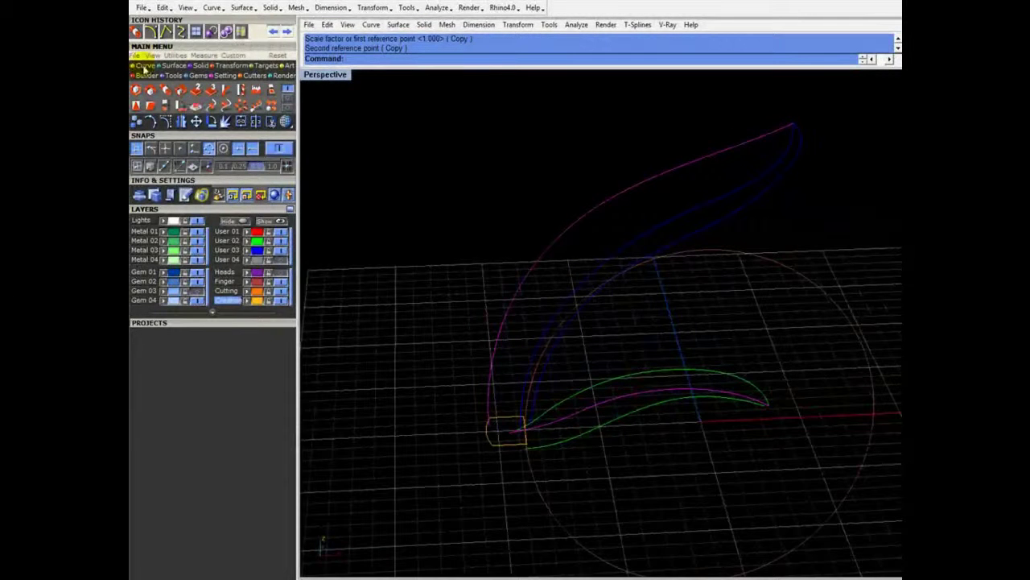
left_click(144, 66)
left_click(195, 90)
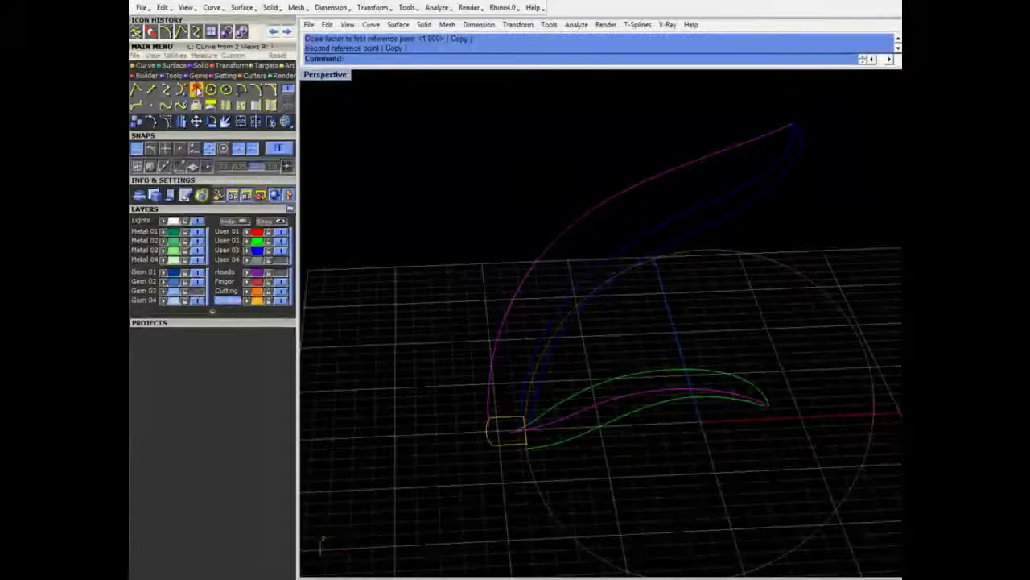
mouse_move(455, 197)
right_mouse_down()
mouse_move(538, 182)
mouse_move(500, 284)
right_mouse_up()
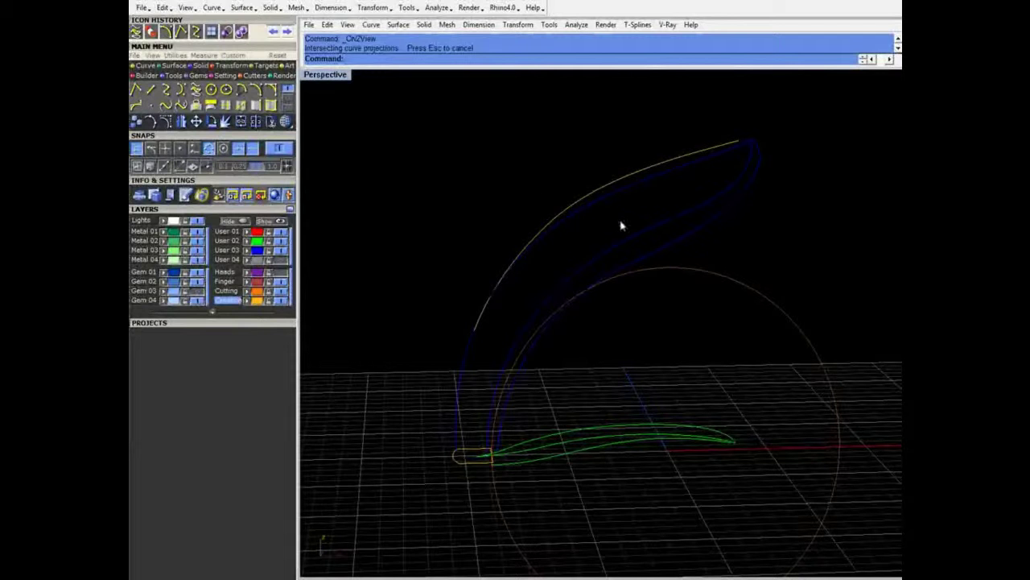
Create a second curve from two views using the middle blue curve and the outer green curve, and hide the User 02 and User 03 layers
left_click(634, 235)
left_click(610, 424, "shift")
left_click(139, 33)
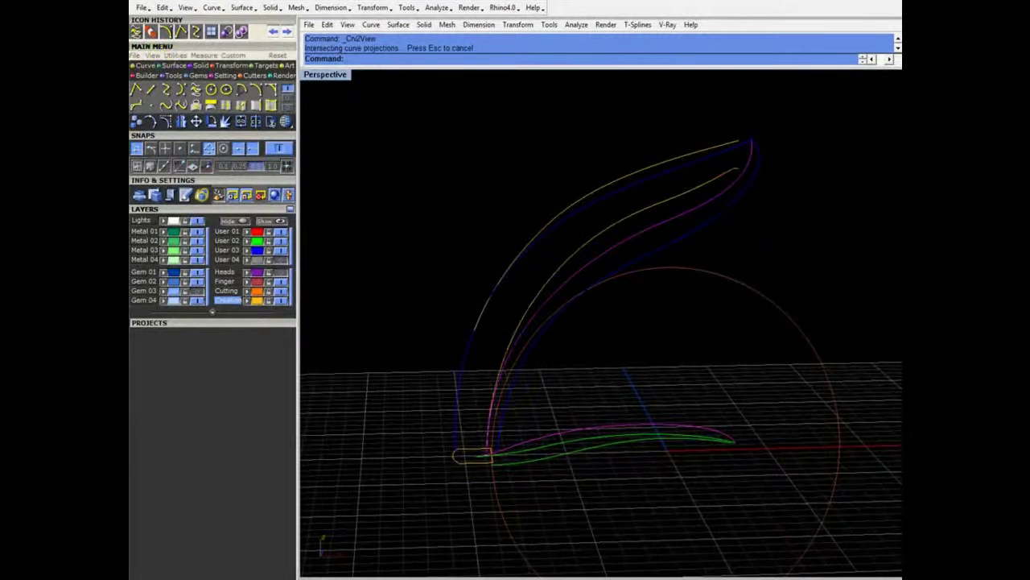
right_click_drag(479, 219, 628, 265)
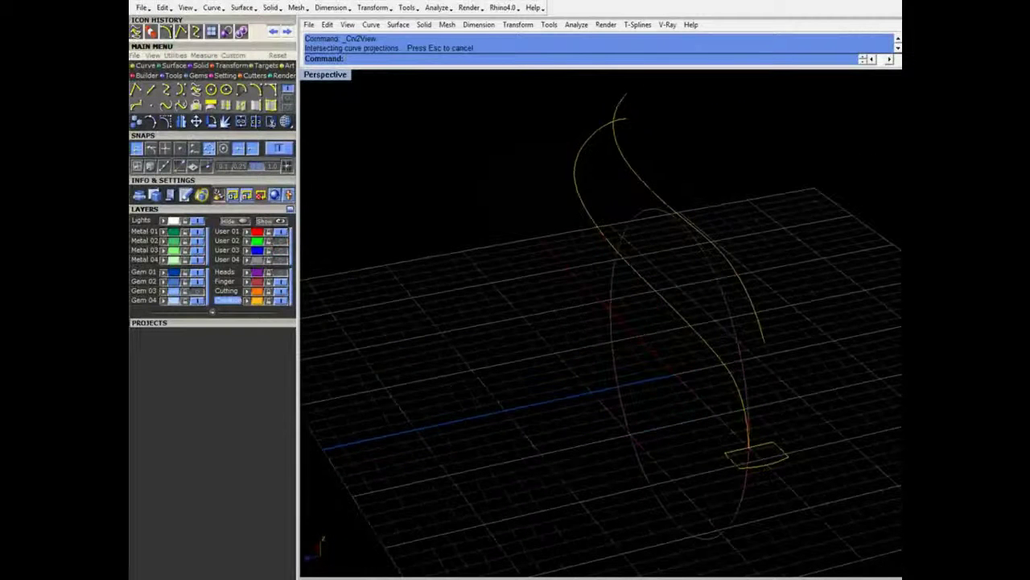
right_click_drag(499, 250, 539, 344)
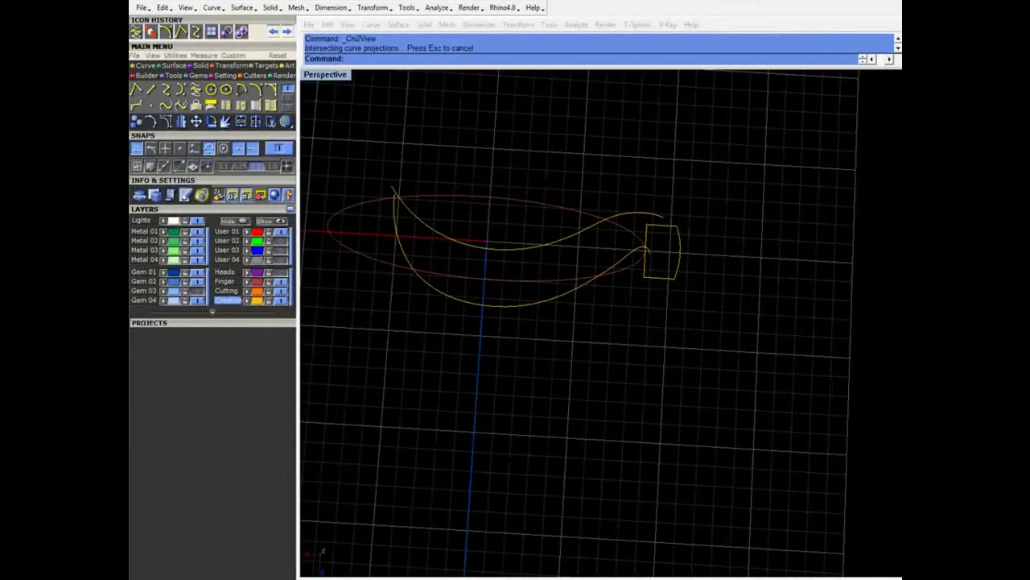
Consult the close-up reference photo and, on the Metal 03 layer, draw a line straight down from the shank profile's inner corner
left_click_drag(1006, 133, 690, 78)
scroll(769, 241, "up", 5)
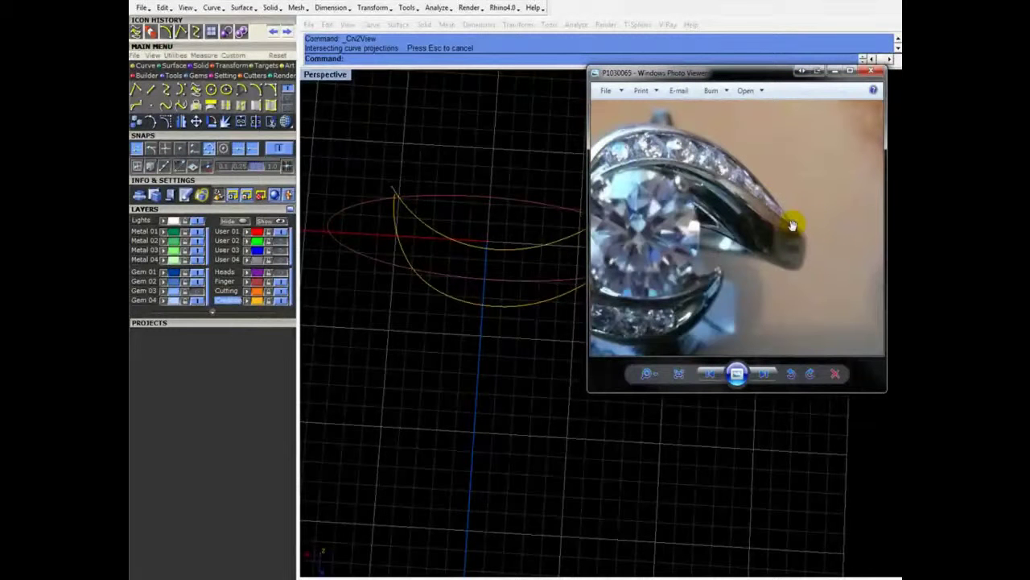
left_click(833, 72)
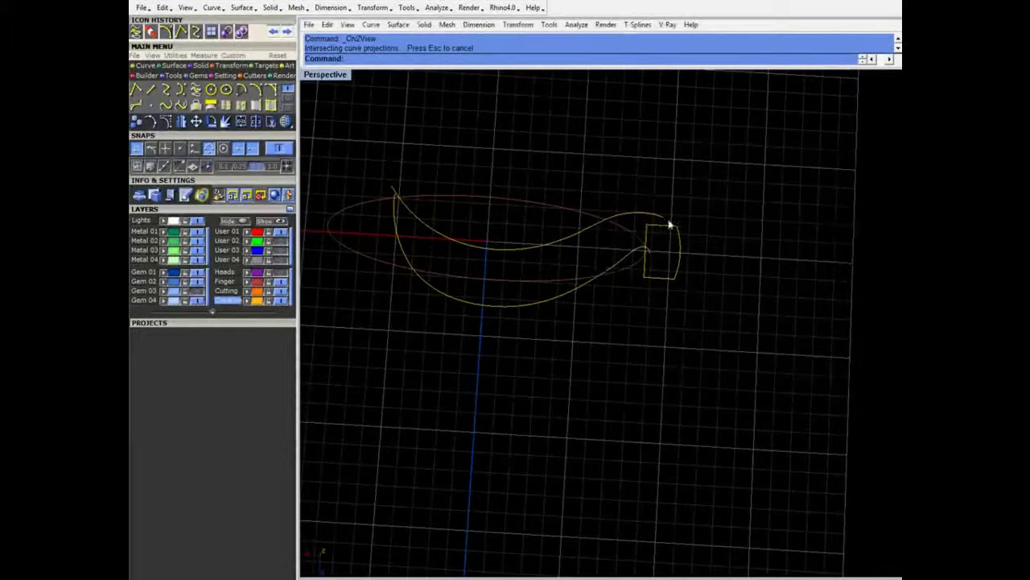
right_click_drag(669, 224, 680, 178)
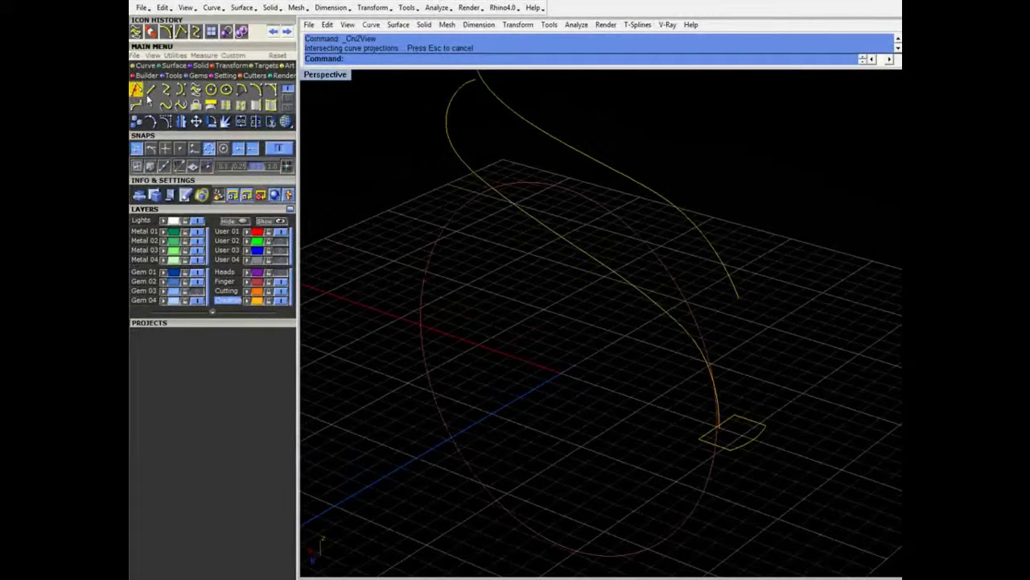
left_click(139, 91)
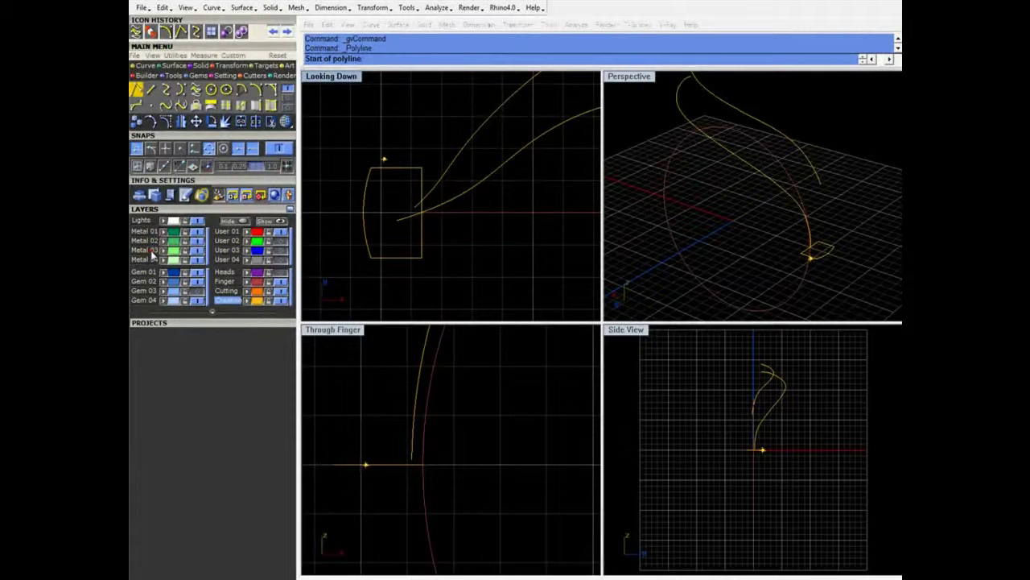
left_click(152, 253)
scroll(759, 253, "up", 3)
left_click(805, 251)
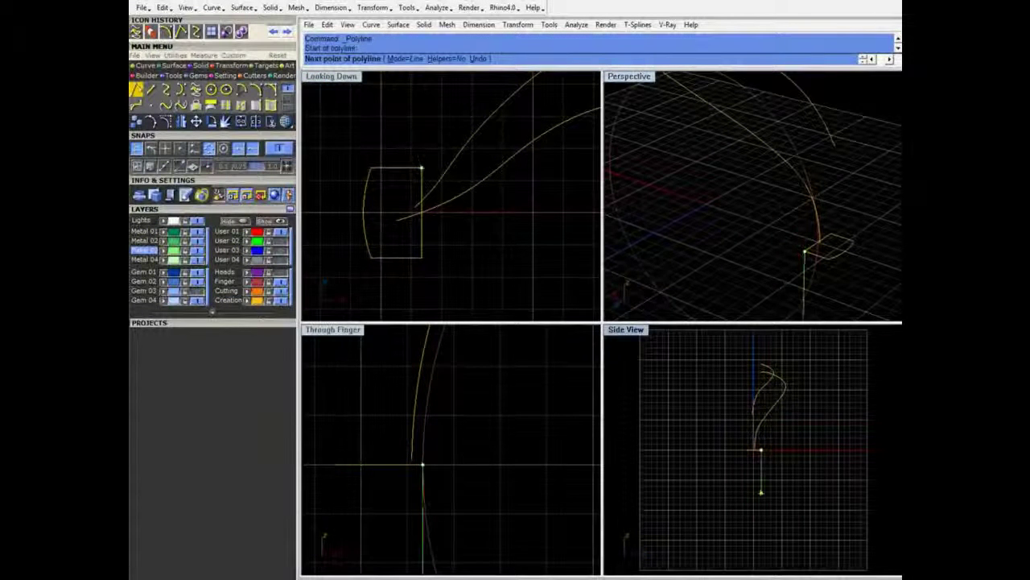
left_click(763, 491)
key("Return")
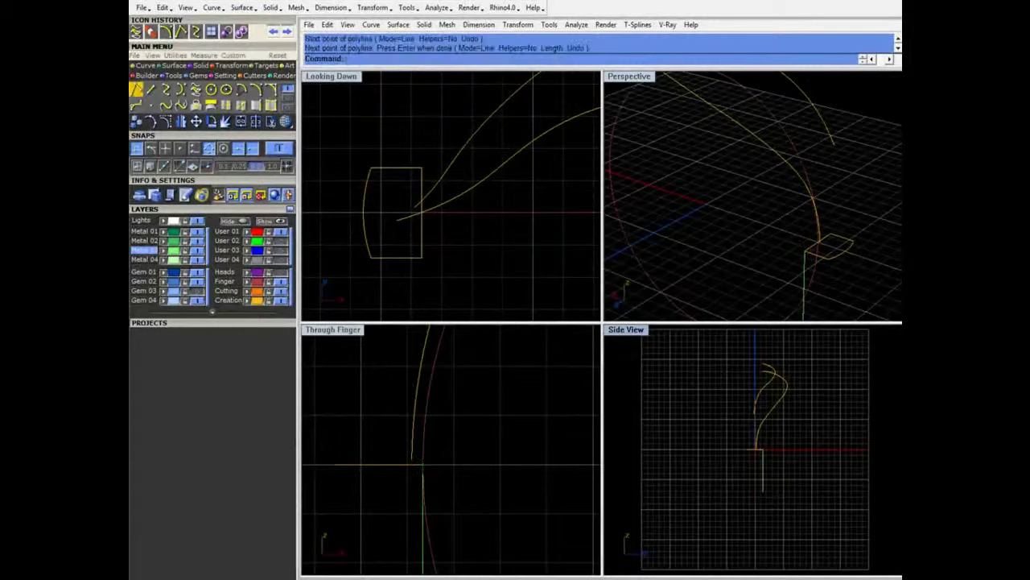
Draw a second line straight down from the shank profile's outer corner on the same side
key("Return")
left_click(829, 259)
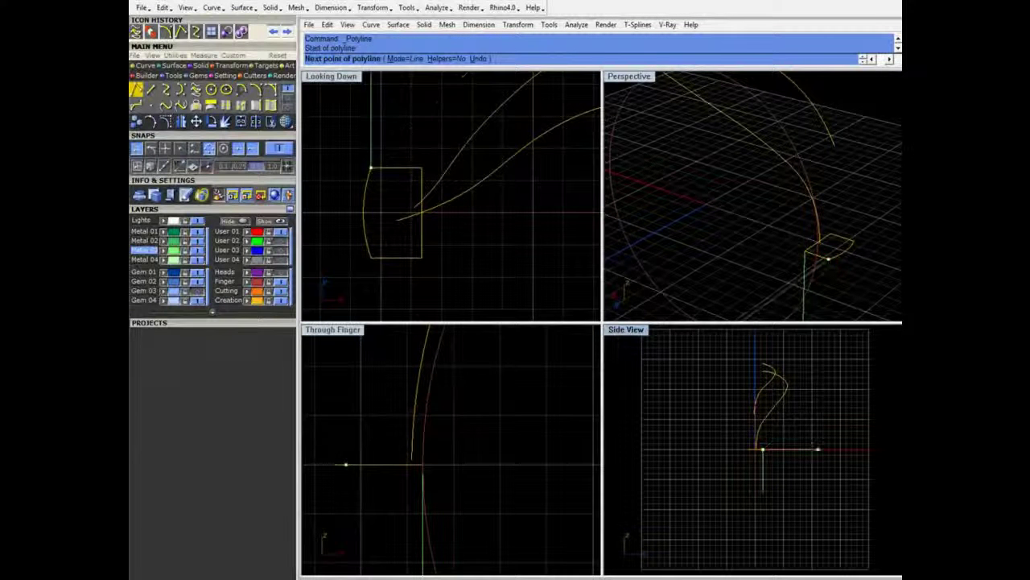
left_click(794, 509)
key("Return")
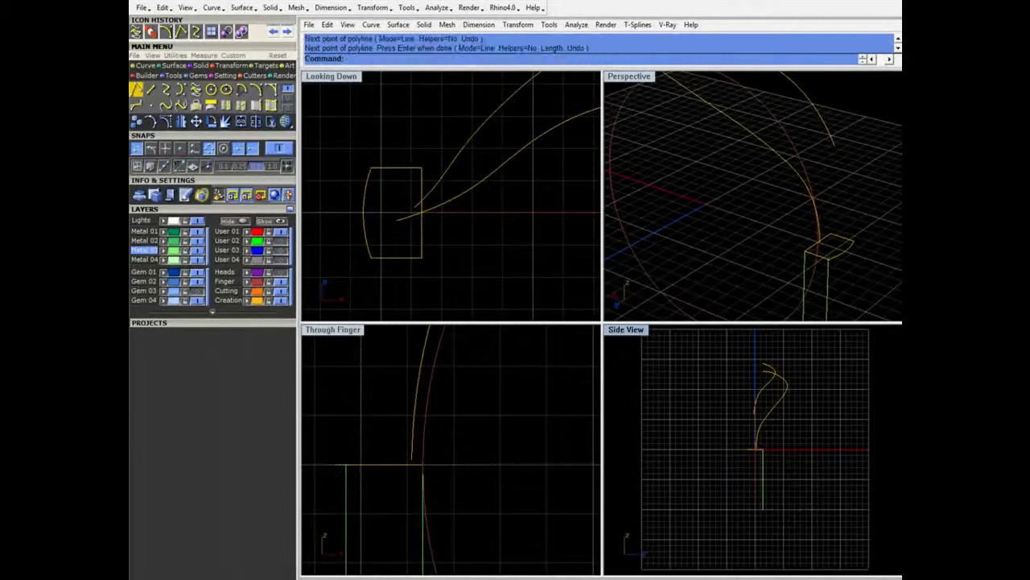
Maximize the Perspective view and split the lower band curve at a point roughly midway along its length
double_click(639, 79)
scroll(647, 277, "down", 4)
right_click_drag(646, 277, 612, 292)
left_click(626, 306)
left_click(255, 127)
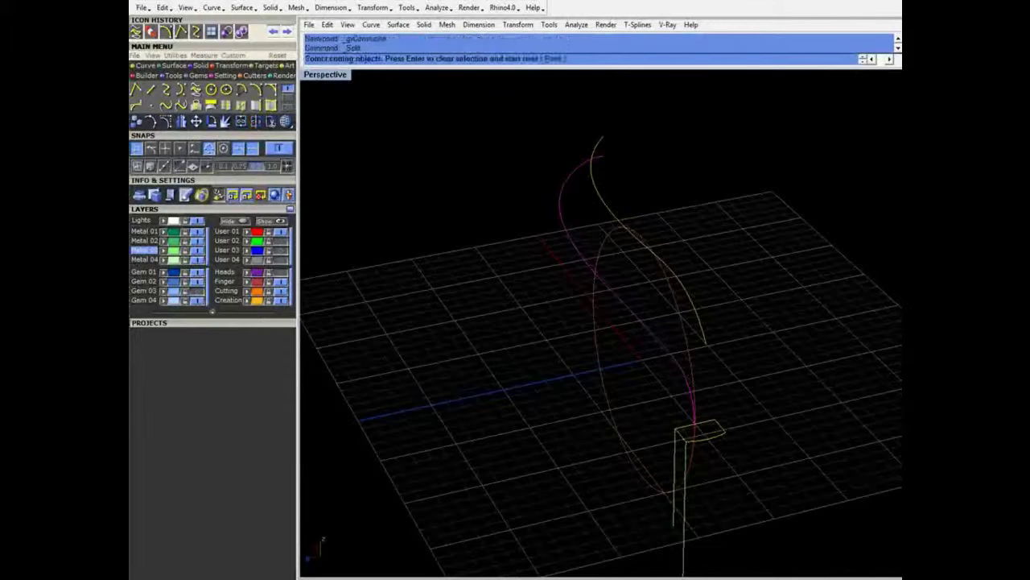
left_click(552, 61)
right_click_drag(579, 256, 516, 331)
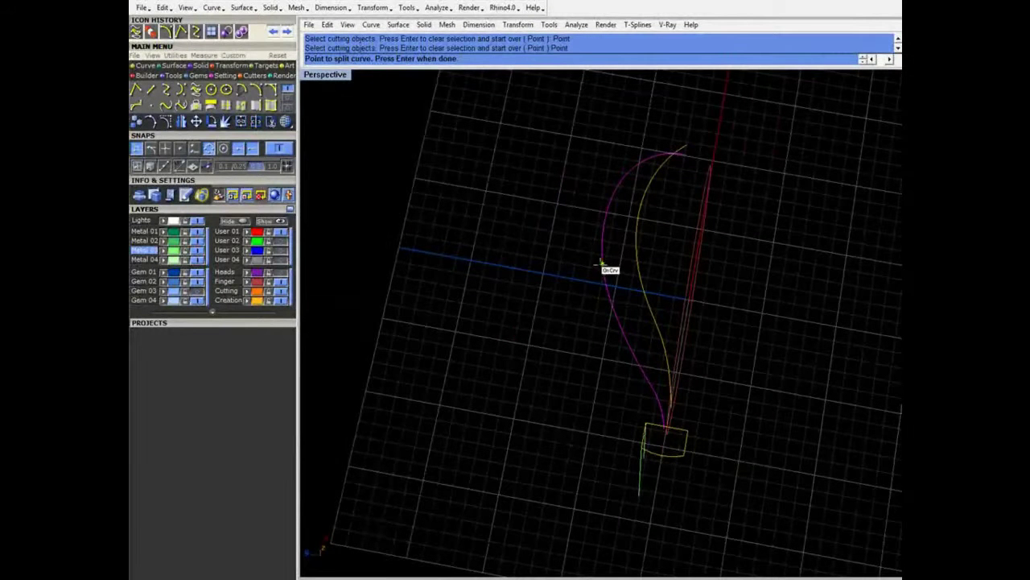
left_click(601, 264)
key("Return")
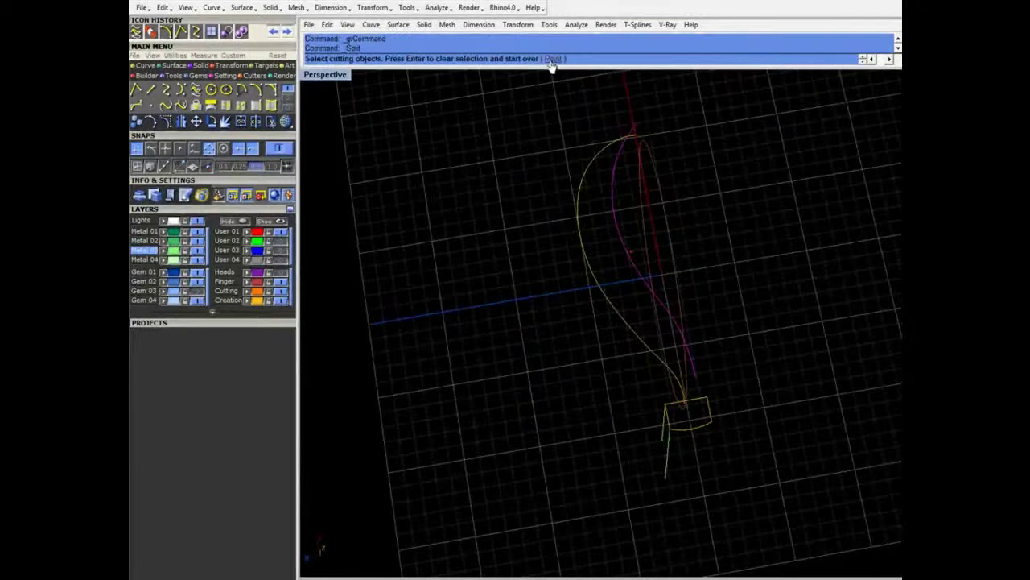
Split the upper band curve at a point roughly midway along its length
left_click(547, 59)
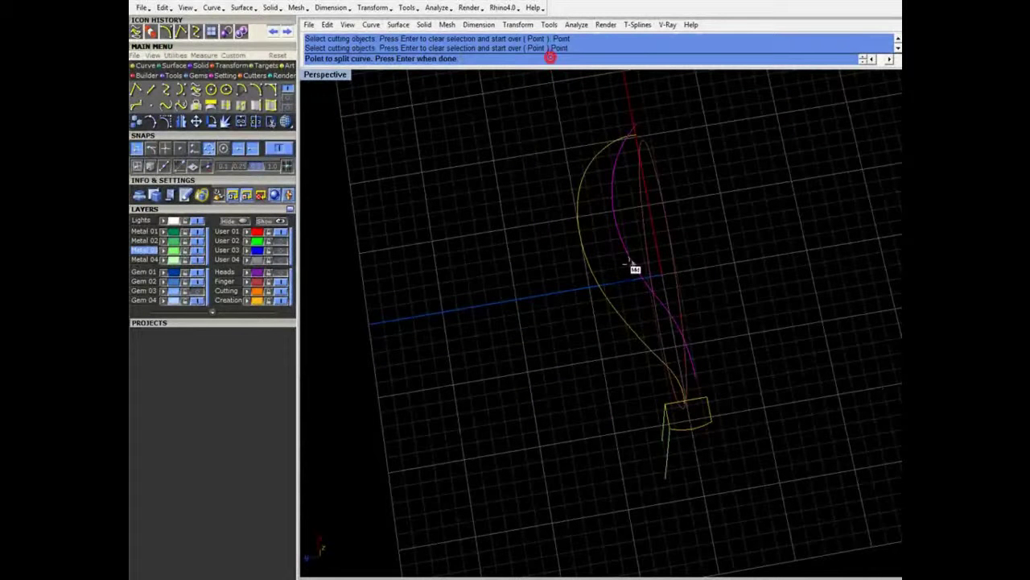
left_click(636, 266)
key("Return")
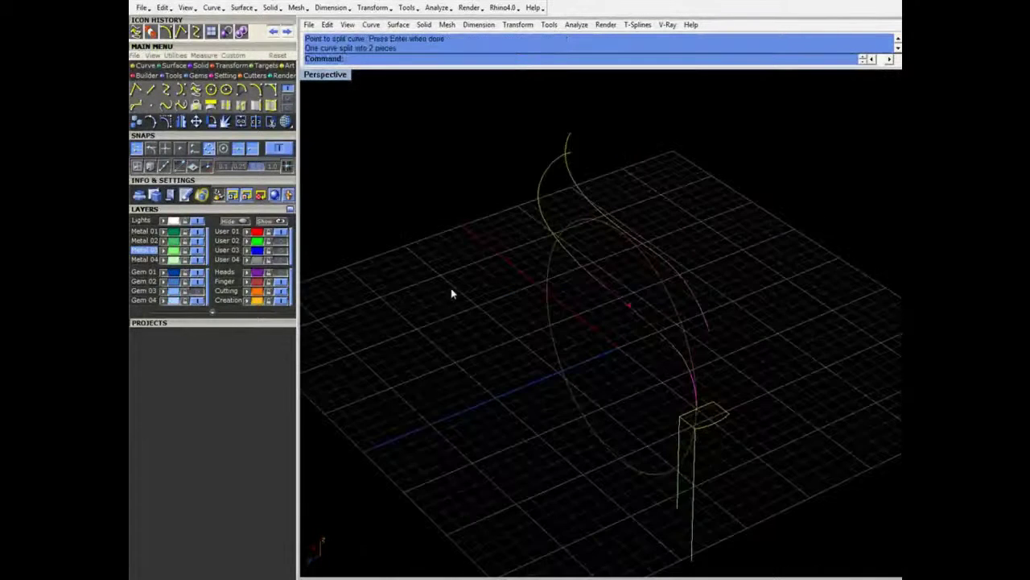
Assign the shank-side pieces of both split curves to a separate orange layer
left_click(232, 220)
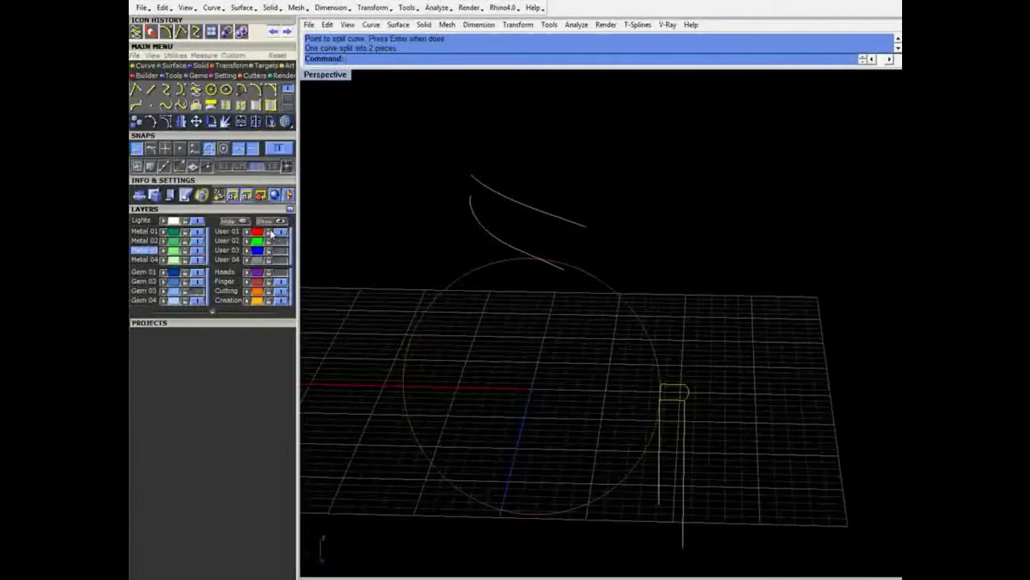
left_click(264, 221)
left_click(652, 241)
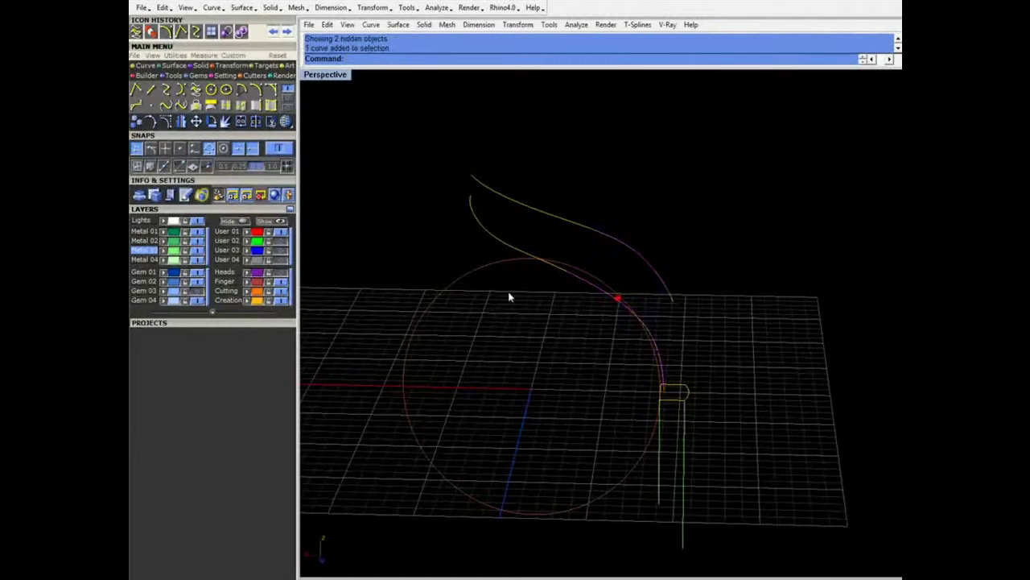
left_click(247, 299)
left_click(378, 279)
mouse_move(515, 330)
right_mouse_down()
mouse_move(630, 299)
mouse_move(527, 312)
mouse_move(519, 346)
right_mouse_up()
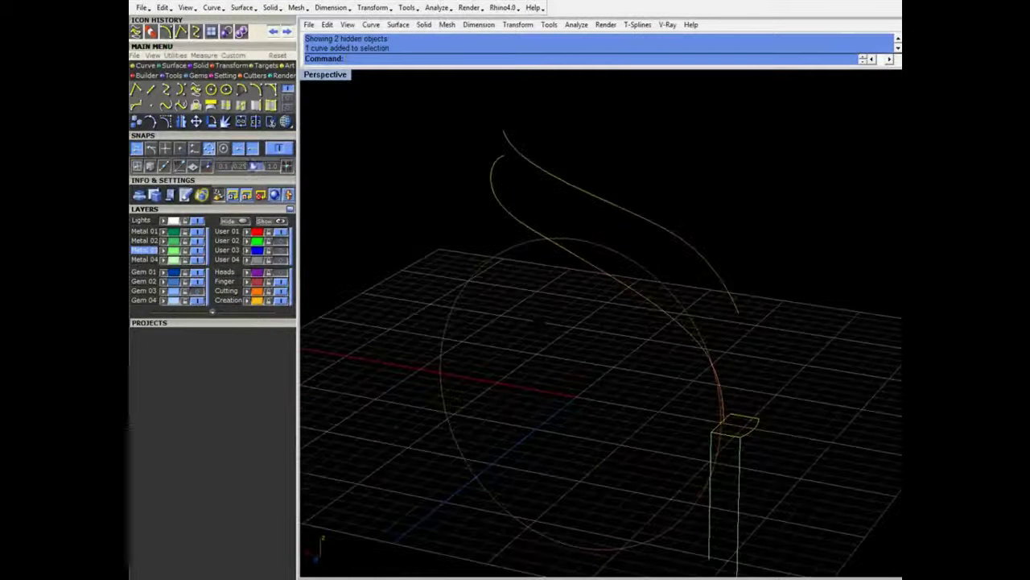
Blend the lower band curve into the line at the profile's inner corner with G2 continuity, adjusting the blend's control point near the split end
left_click(180, 106)
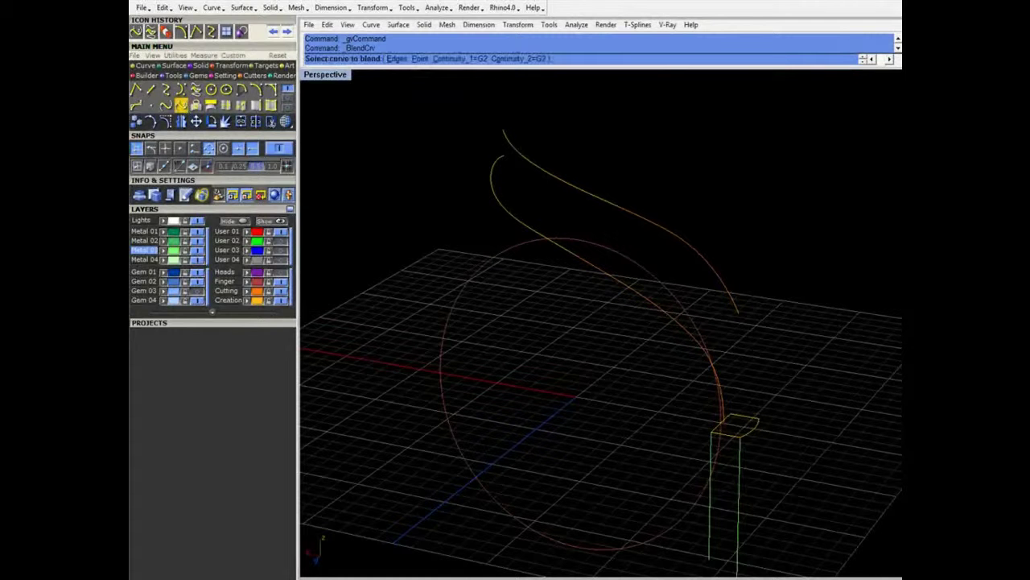
left_click(566, 249)
left_click(710, 441)
right_click_drag(732, 435, 455, 382)
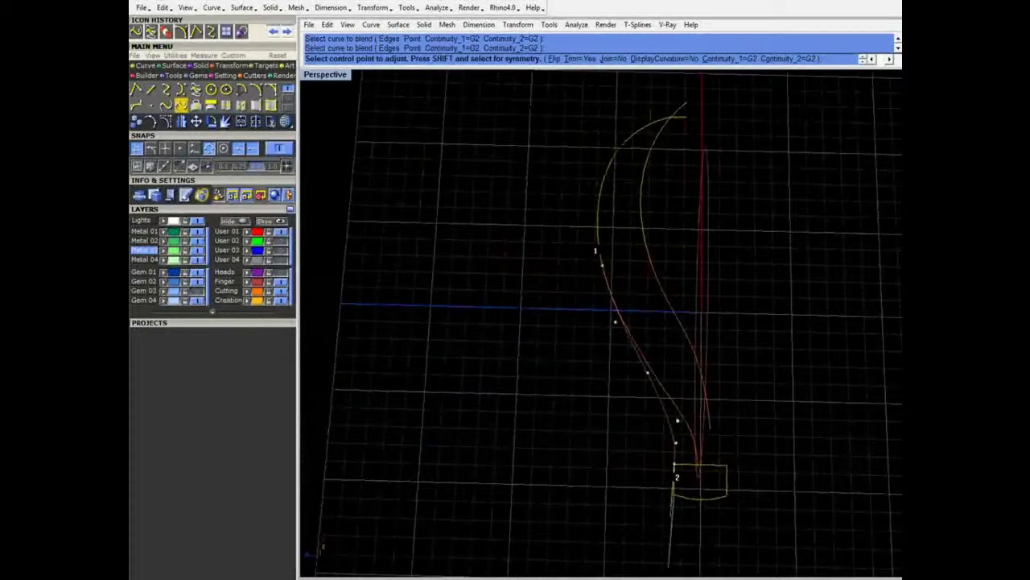
right_click_drag(506, 255, 584, 269)
left_click(585, 263)
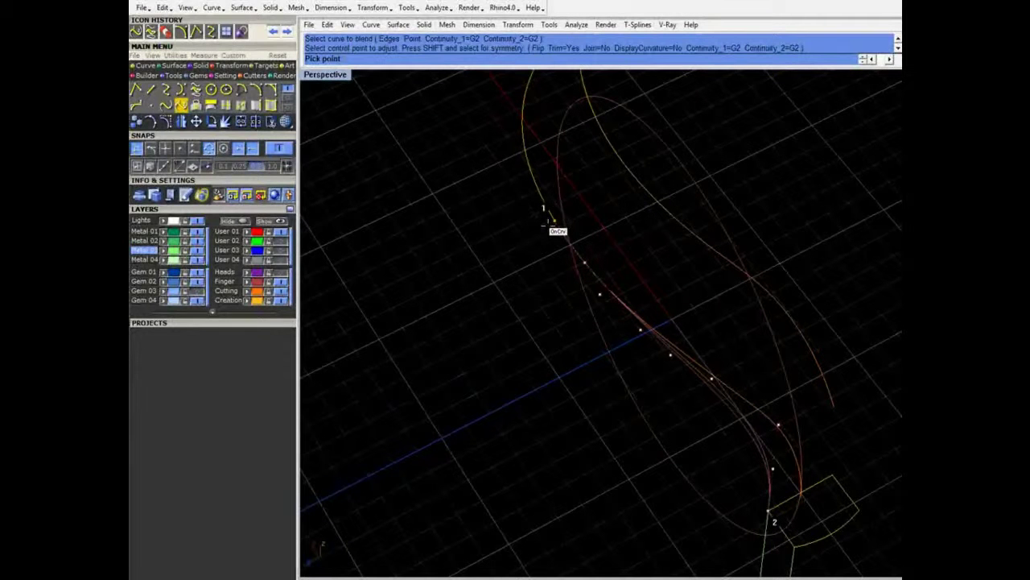
left_click_drag(547, 223, 550, 221)
right_click_drag(619, 265, 540, 271)
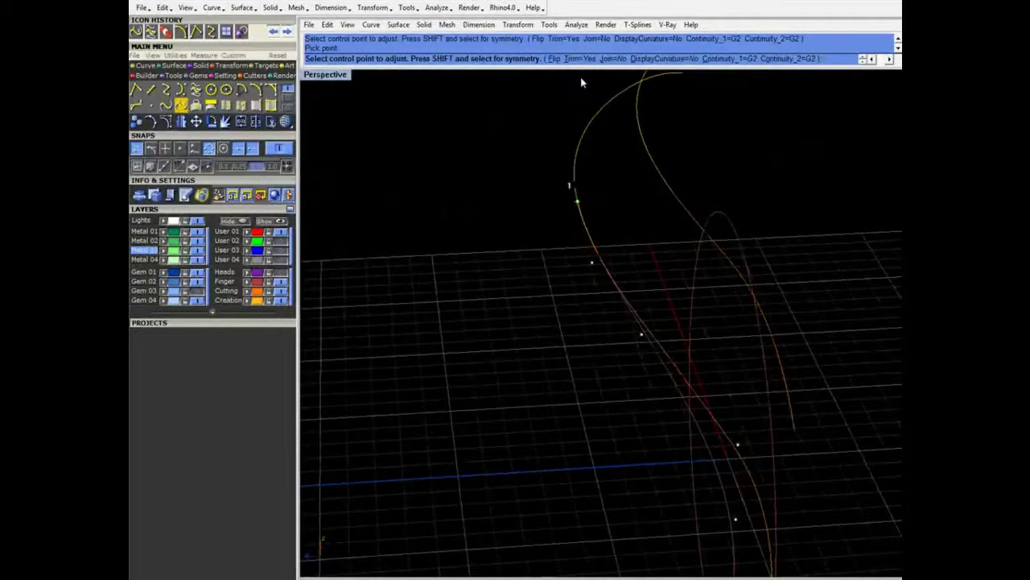
left_click(582, 62)
right_click(516, 265)
right_click_drag(515, 268, 560, 334)
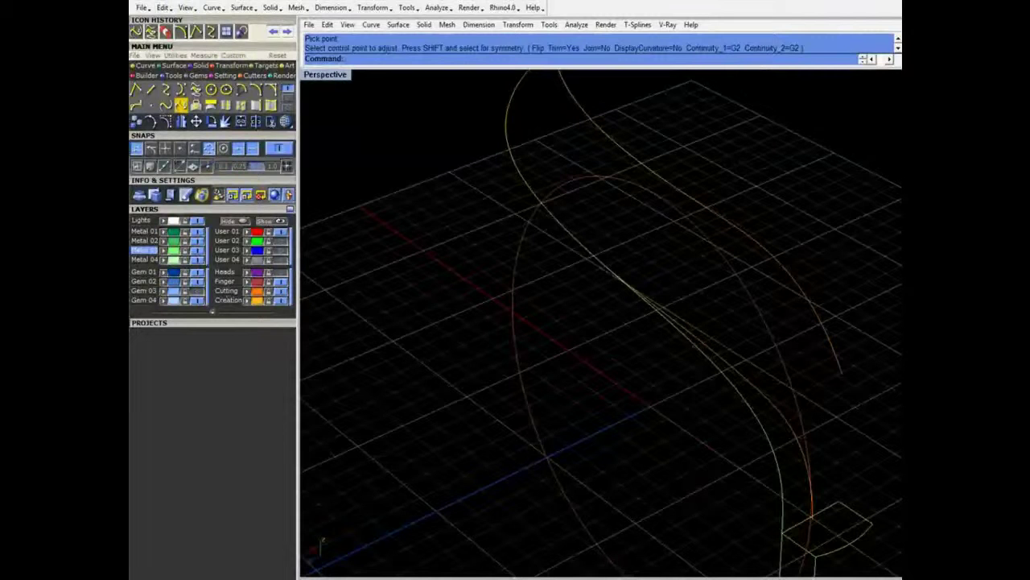
Blend the upper band curve into the line at the profile's outer corner with G2 continuity, adjusting the blend's control point near the split end
right_click_drag(483, 387, 564, 395)
left_click(184, 106)
left_click(667, 185)
right_click_drag(716, 402, 693, 294, "shift")
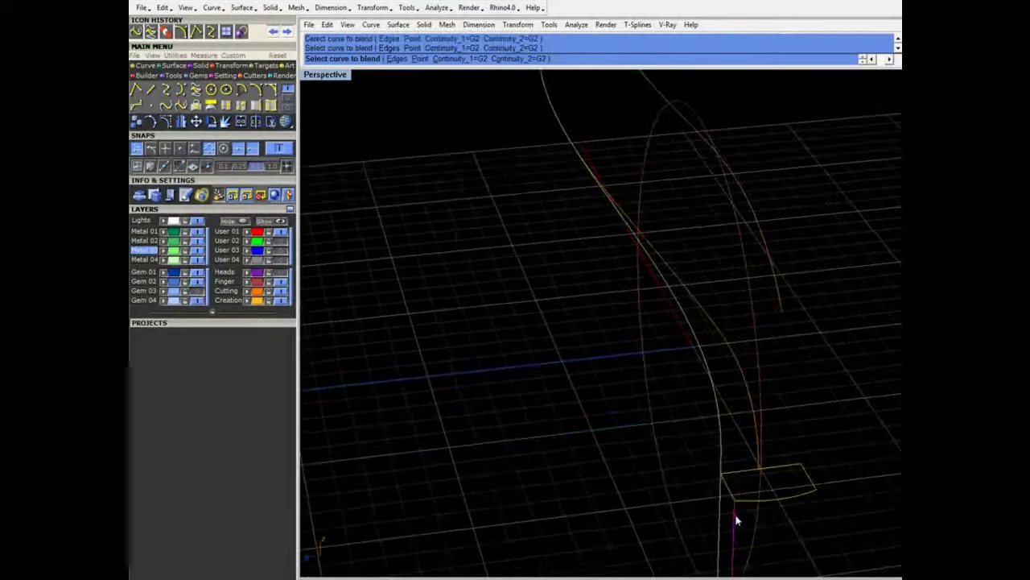
left_click(735, 514)
right_click_drag(708, 483, 644, 487)
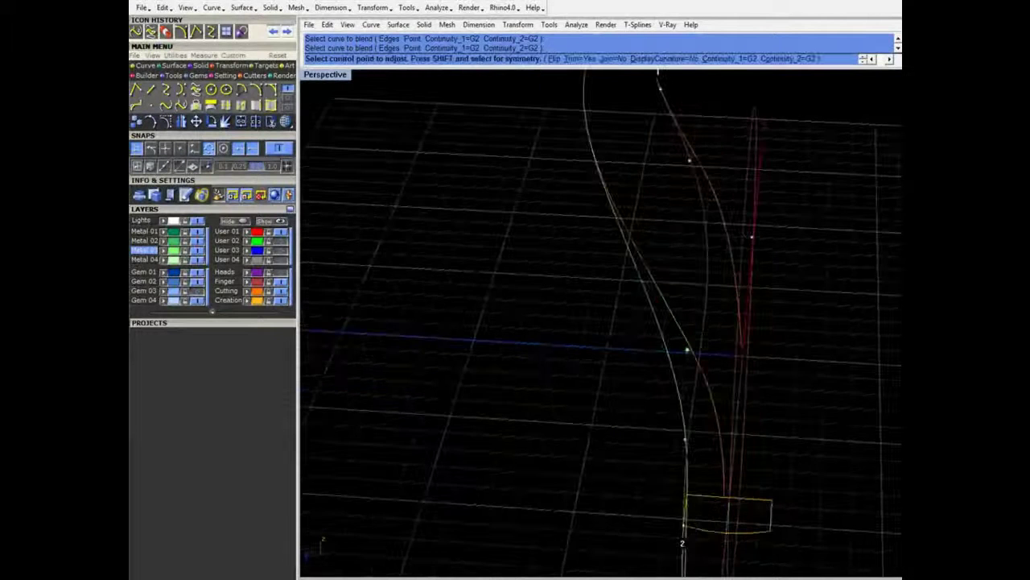
right_click_drag(670, 251, 686, 349, "shift")
left_click(676, 184)
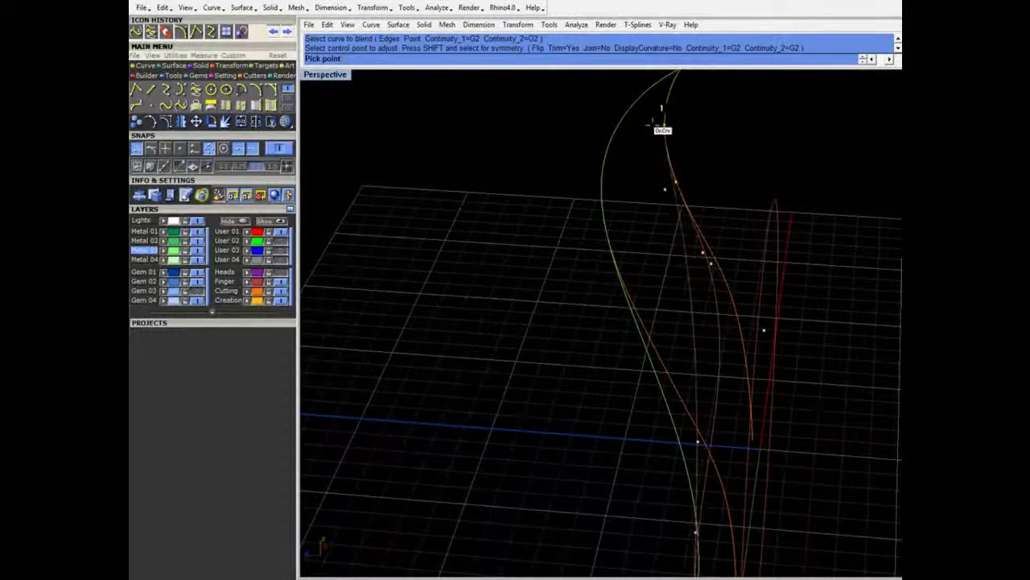
left_click(661, 126)
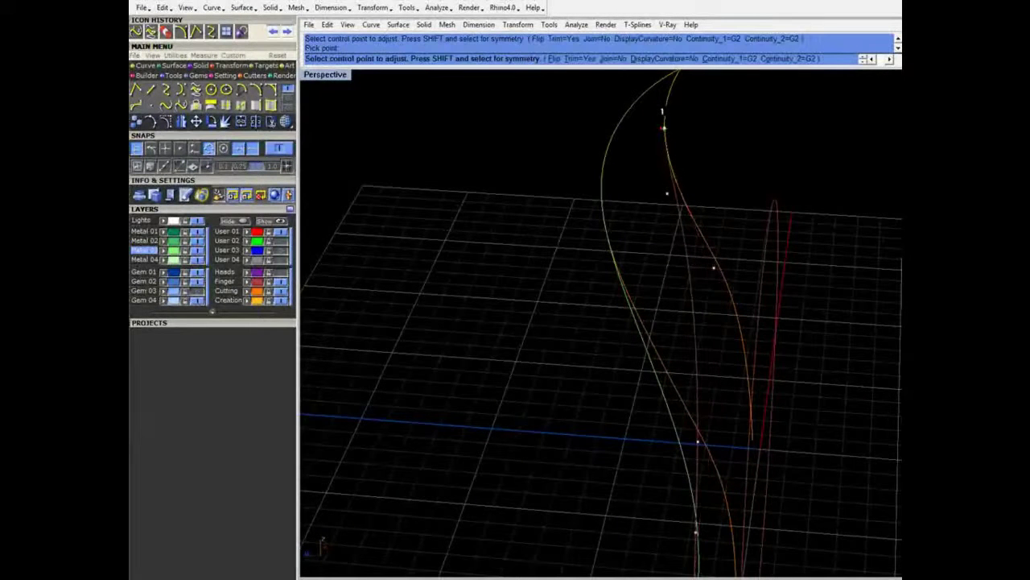
right_click_drag(637, 324, 684, 293)
right_click(690, 267)
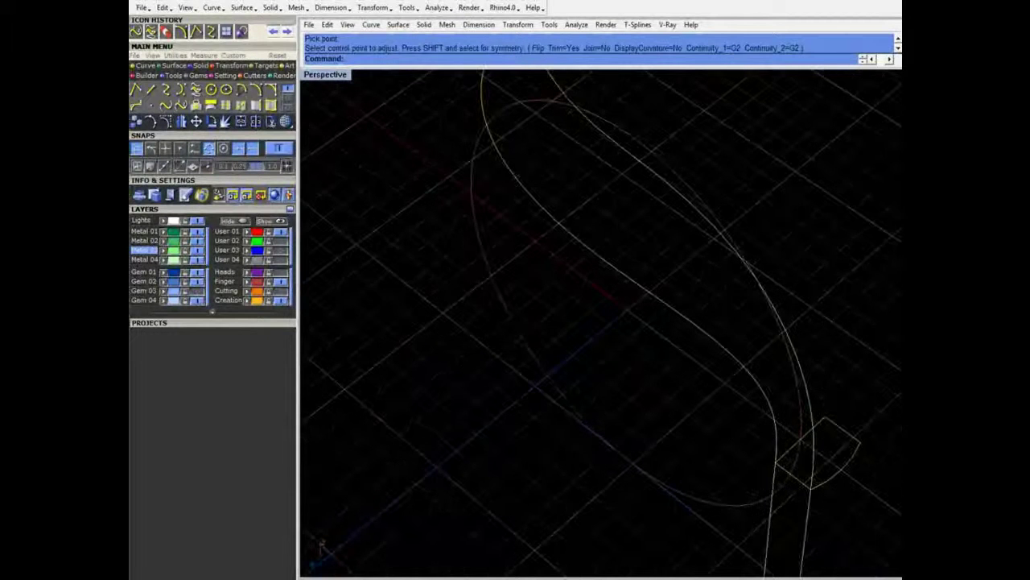
Join the lower band edge curve and its shank blend into a single curve
right_click_drag(740, 255, 450, 307)
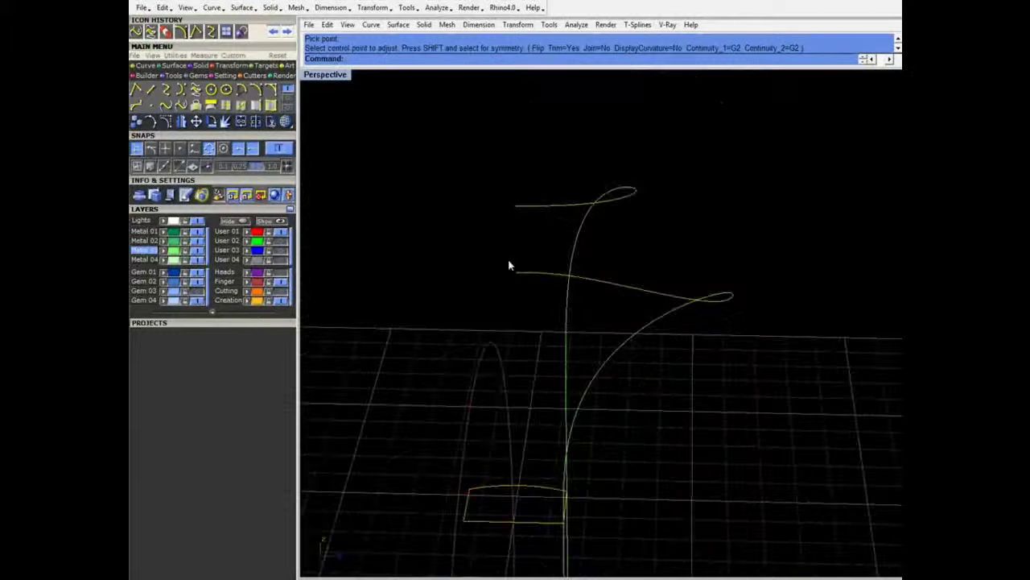
right_click_drag(627, 241, 503, 285)
left_click(501, 285)
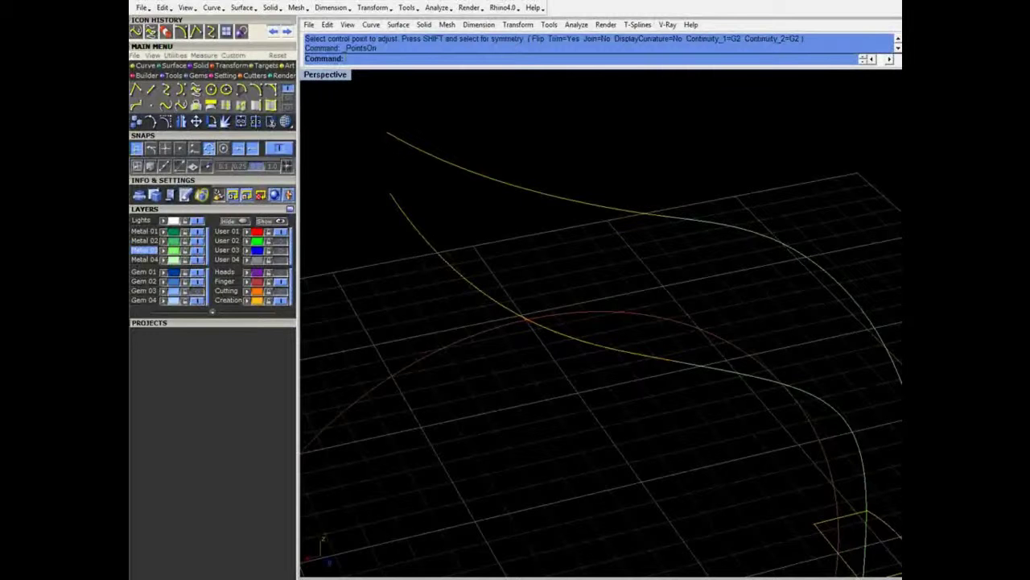
left_click(647, 355)
left_click(687, 363, "shift")
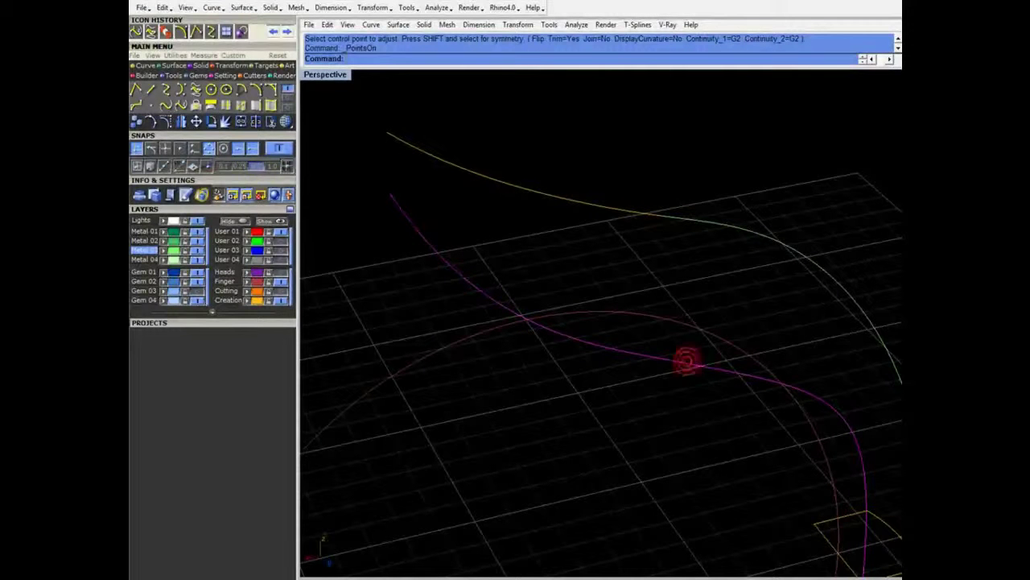
left_click(245, 124)
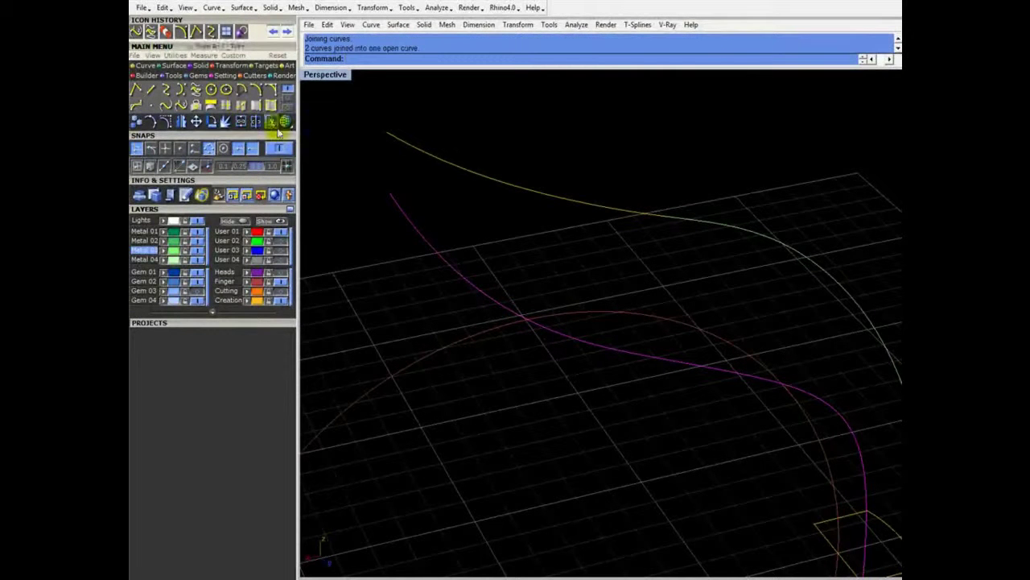
Rebuild the joined lower band curve with 11 points at degree 3, previewing point counts of 19 and 15 first
left_click(287, 98)
left_click(238, 95)
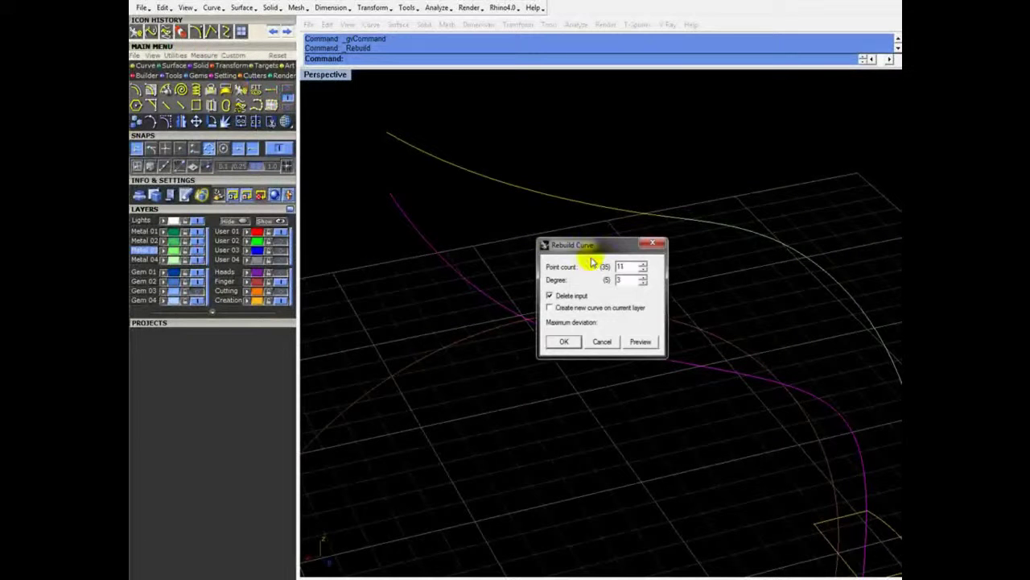
double_click(624, 265)
type("19")
left_click(640, 342)
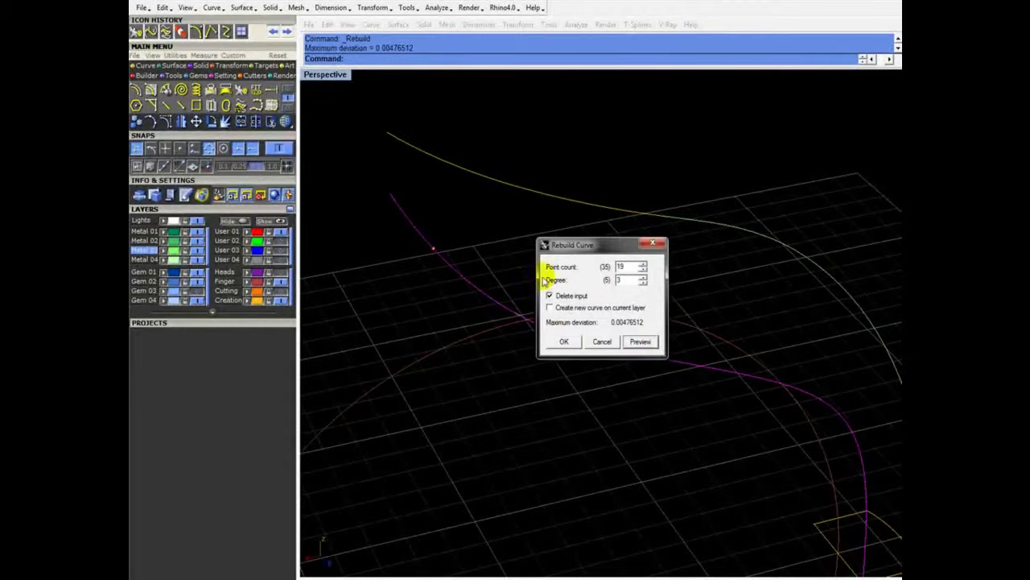
left_click_drag(631, 266, 605, 270)
type("15")
left_click(640, 342)
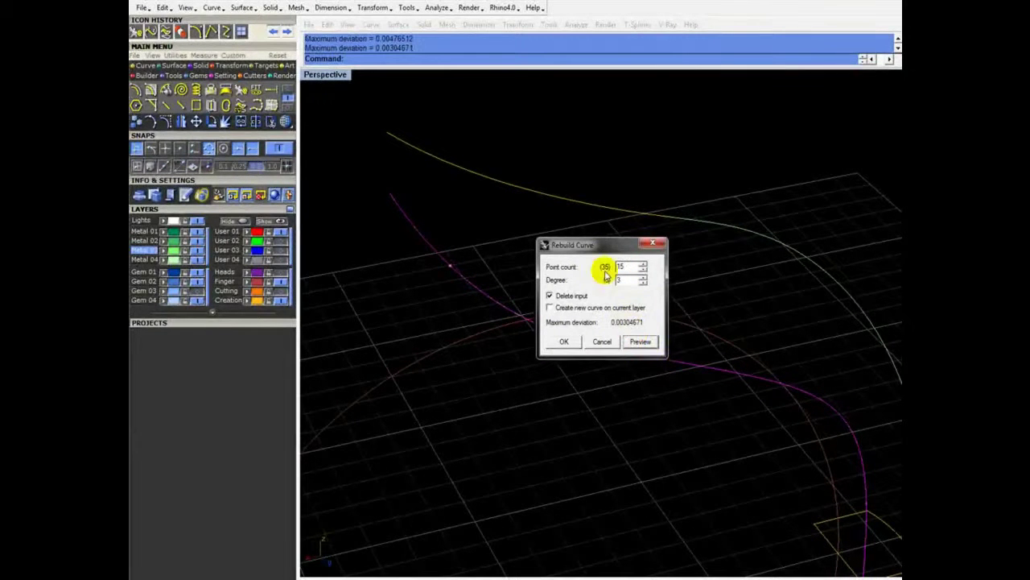
left_click_drag(625, 267, 496, 350)
type("11")
left_click(640, 342)
left_click(465, 439)
Show the rebuilt curve's control points and move its free end point onto the free end of the upper band curve
right_click_drag(542, 341, 474, 361)
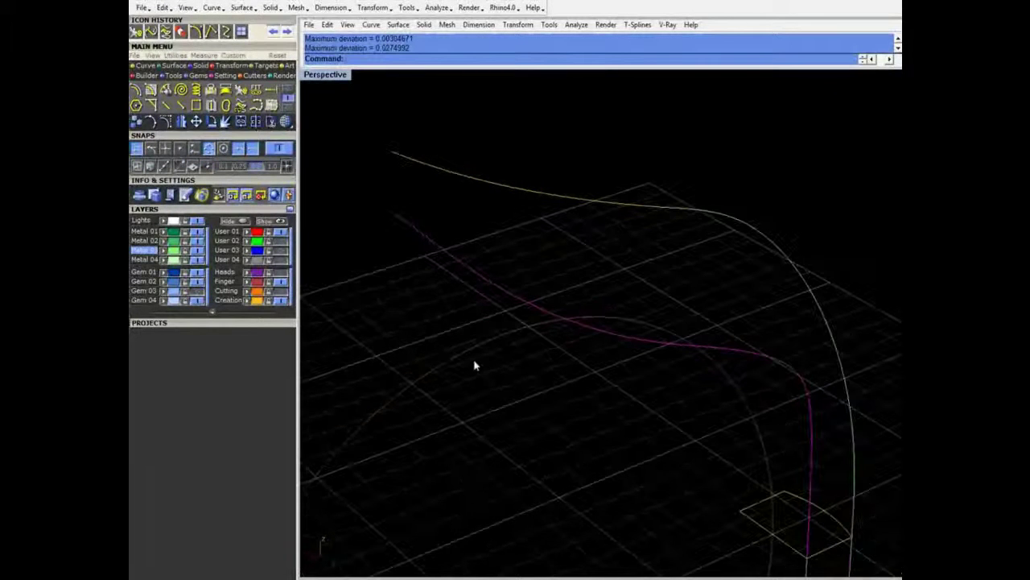
key("F10")
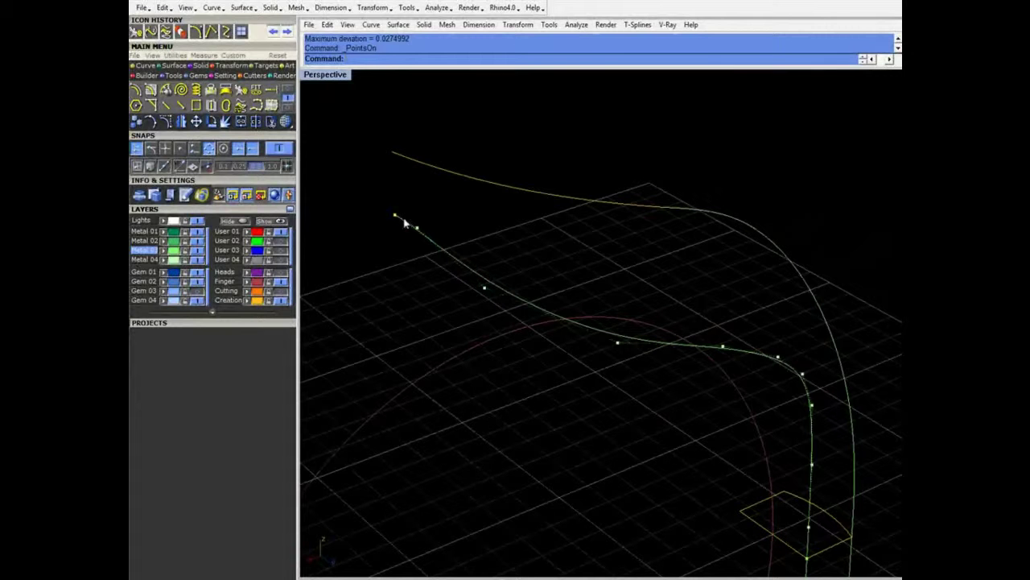
left_click(196, 121)
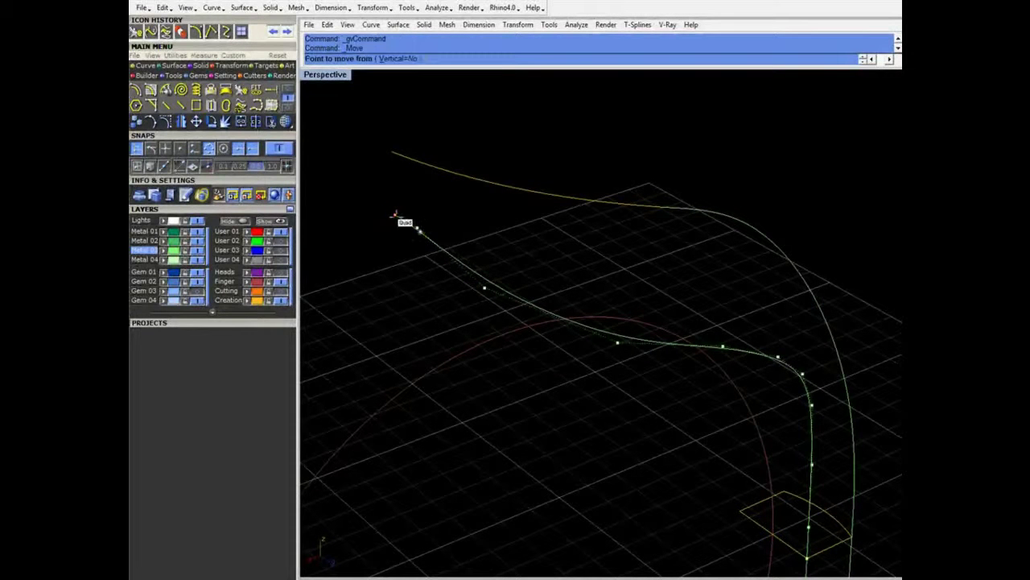
left_click(395, 215)
left_click(389, 154)
Shift the control point next to the shared tip slightly outward in the top view to round the lower band curve, and hide the points
right_click_drag(491, 281, 677, 442)
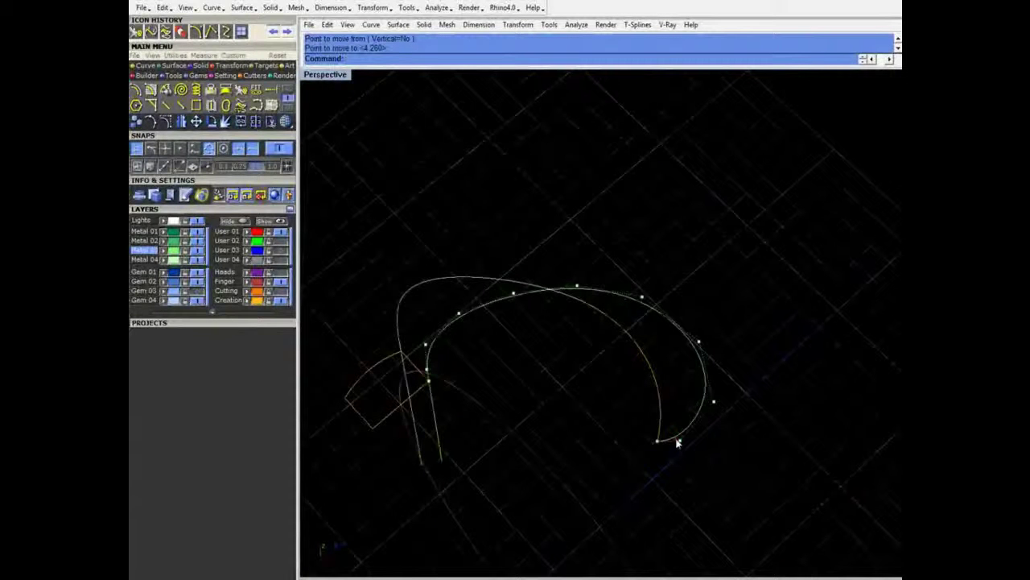
double_click(321, 78)
scroll(435, 222, "down", 3)
scroll(483, 225, "up", 2)
scroll(507, 228, "up", 3)
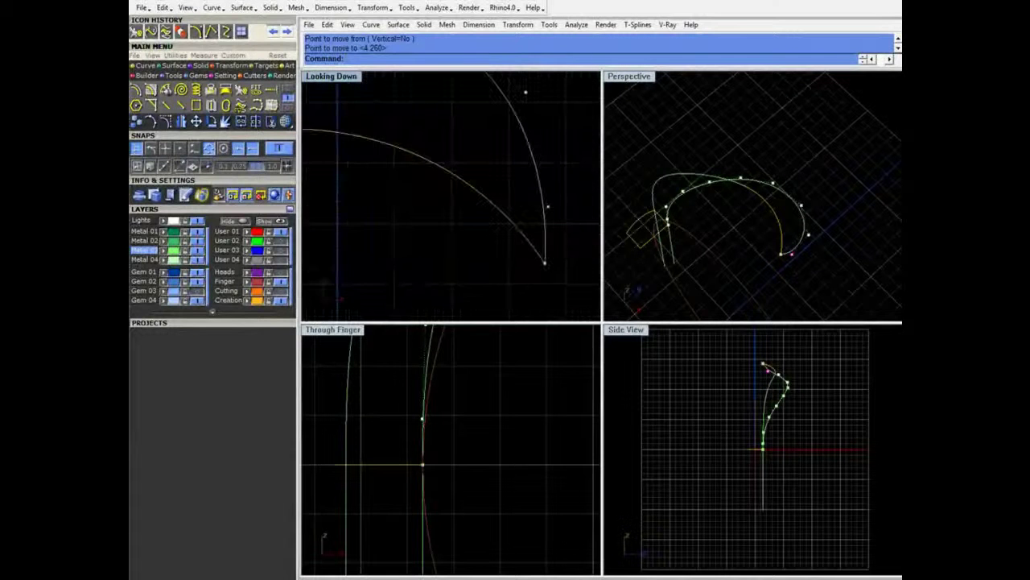
left_click(551, 206)
left_click_drag(550, 206, 560, 207)
scroll(545, 212, "down", 1)
scroll(509, 216, "down", 4)
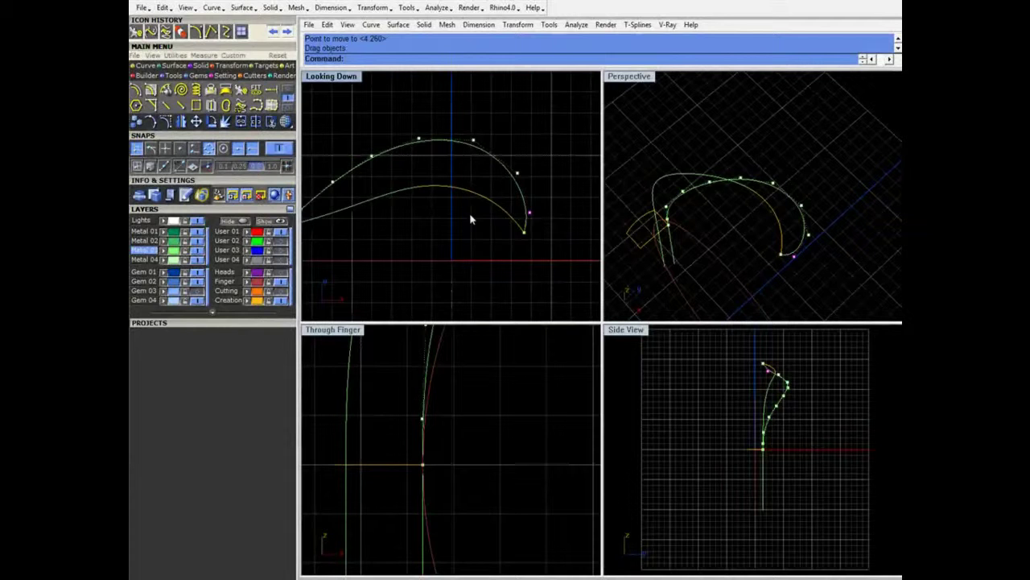
key("Escape")
key("Escape")
Join the upper band edge curve and its shank blend into a single curve
right_click_drag(690, 216, 793, 168)
left_click(773, 158)
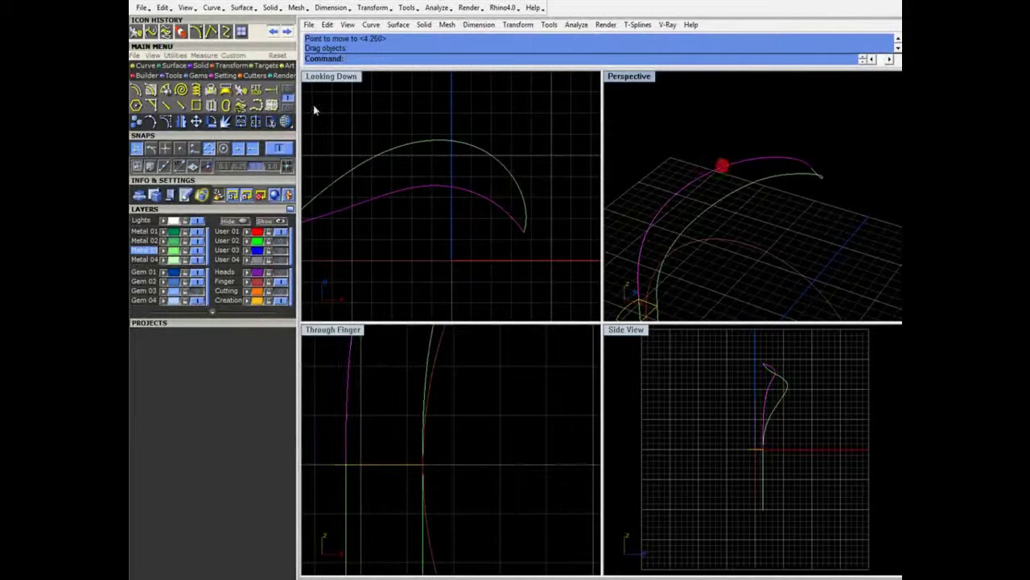
key("ctrl+j")
Split the closed shank profile curve into separate edge pieces at its corners
right_click_drag(788, 217, 802, 251)
scroll(805, 249, "up", 3)
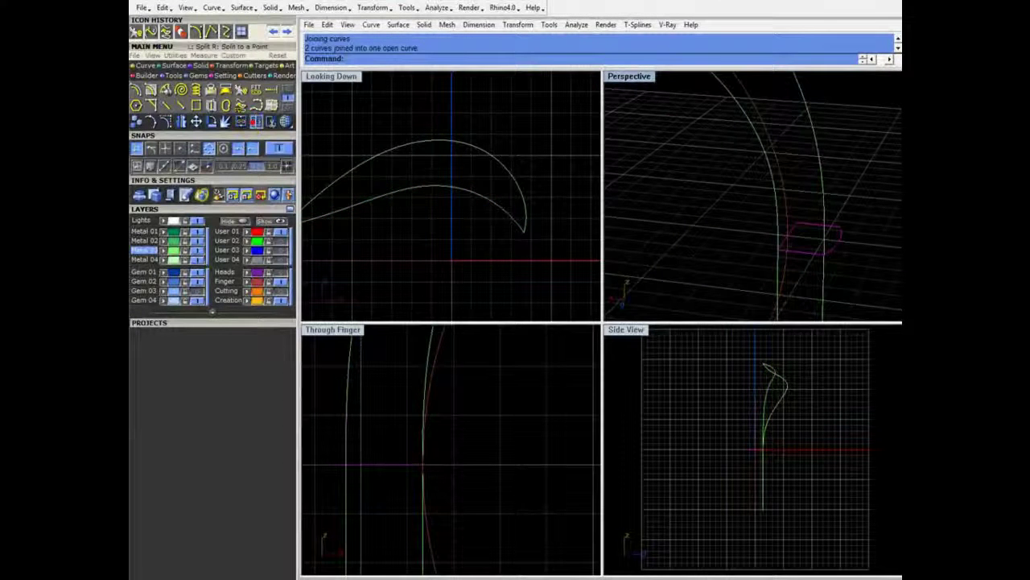
left_click(180, 32)
left_click(421, 466)
left_click(826, 256)
left_click(839, 225)
key("Return")
Set up a two-rail sweep along both band edge curves, using the profile piece between them as the cross section
left_click(779, 219)
left_click(821, 186, "shift")
scroll(821, 184, "down", 6)
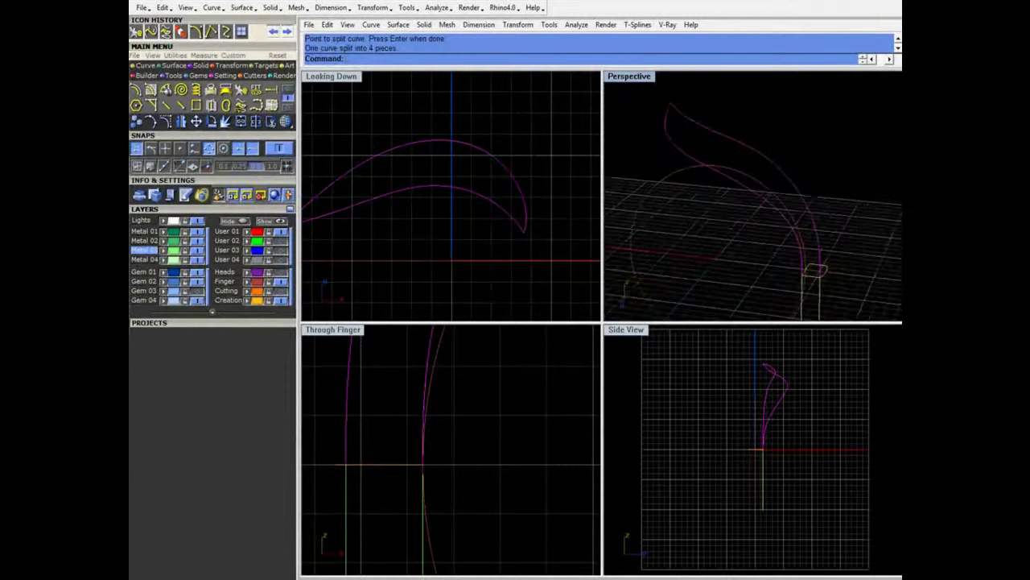
left_click(175, 66)
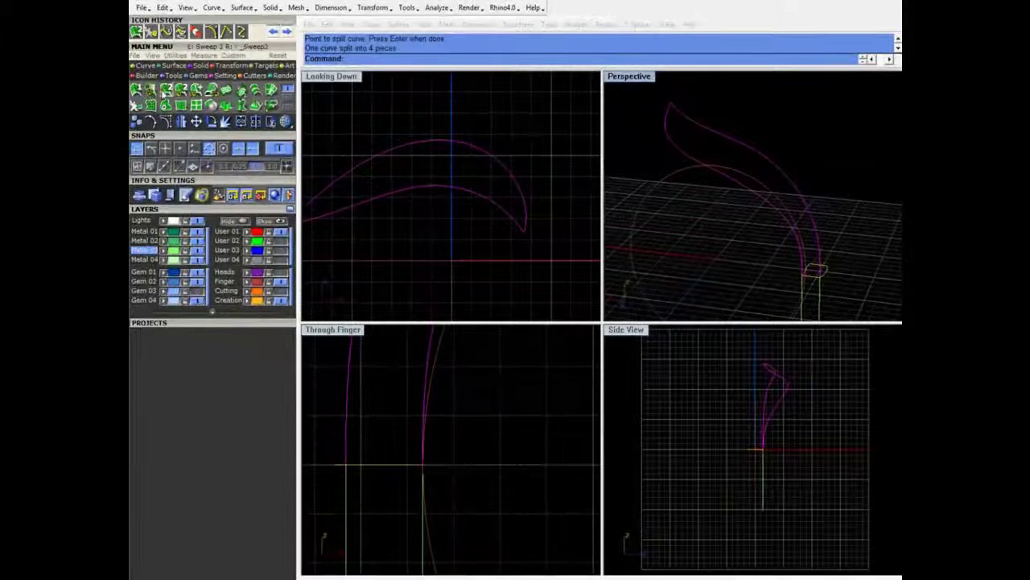
left_click(150, 92)
left_click(811, 277)
right_click(811, 277)
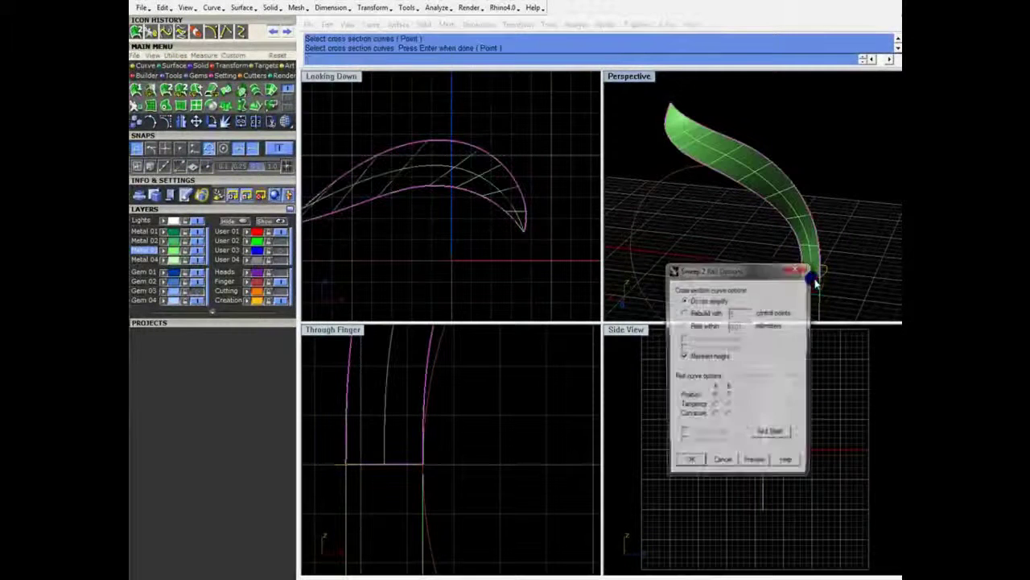
Add slashes between the rails partway along the band and complete the two-rail sweep without simplifying the cross section
left_click(771, 435)
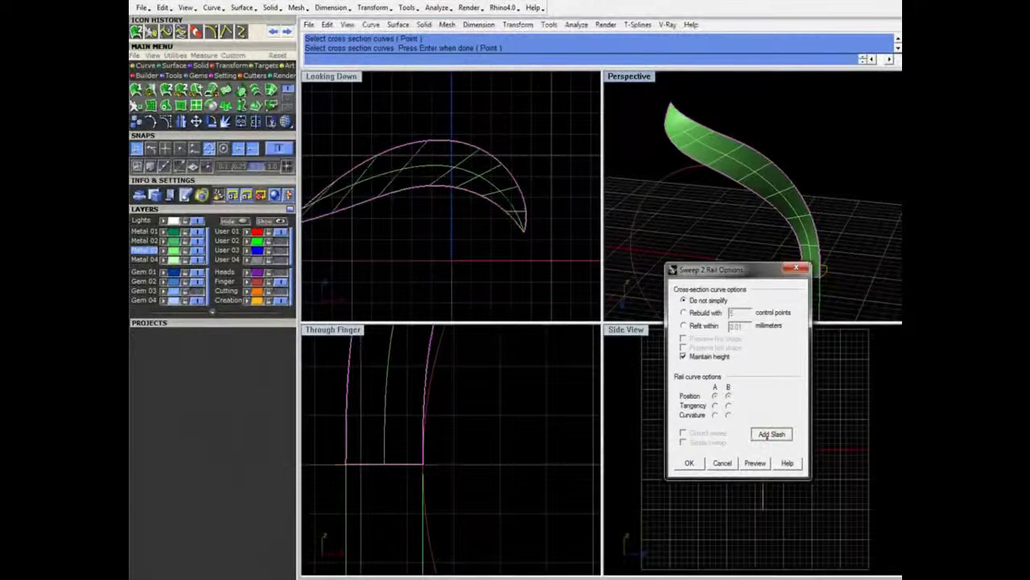
left_click(753, 150)
left_click(753, 149)
right_click_drag(752, 150, 797, 223)
key("Return")
left_click(690, 460)
Dismiss the e-mail notification and delete the swept surface between the band edge curves
right_click_drag(729, 242, 745, 278)
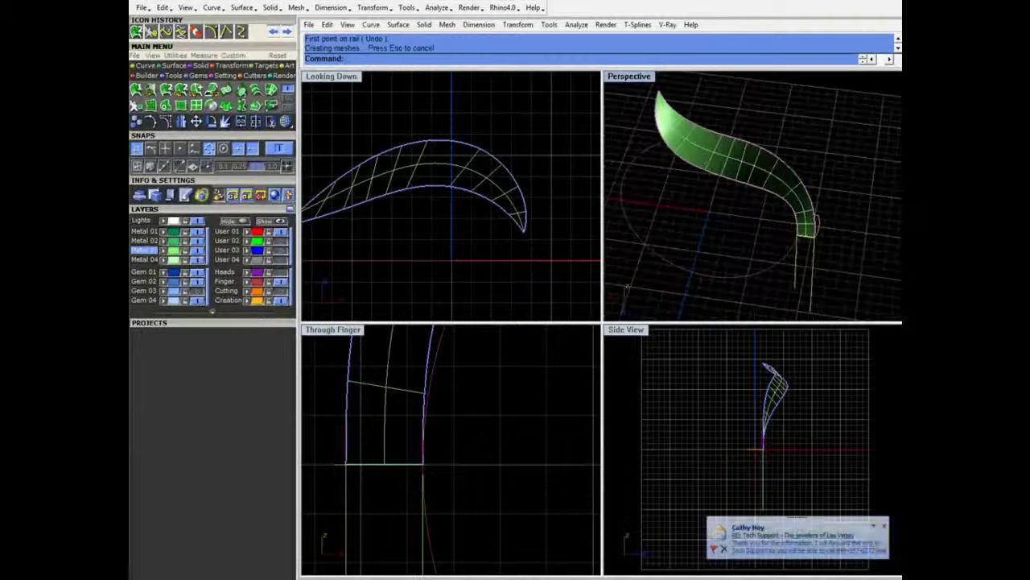
left_click(884, 526)
right_click_drag(674, 165, 656, 145)
right_click_drag(672, 241, 684, 201)
left_click(747, 170)
key("Delete")
Select both band edge curves and assign them to the red User 01 layer
left_click(743, 217)
left_click_drag(743, 131, 655, 152)
left_click(248, 231)
left_click(364, 244)
right_click_drag(702, 154, 769, 205)
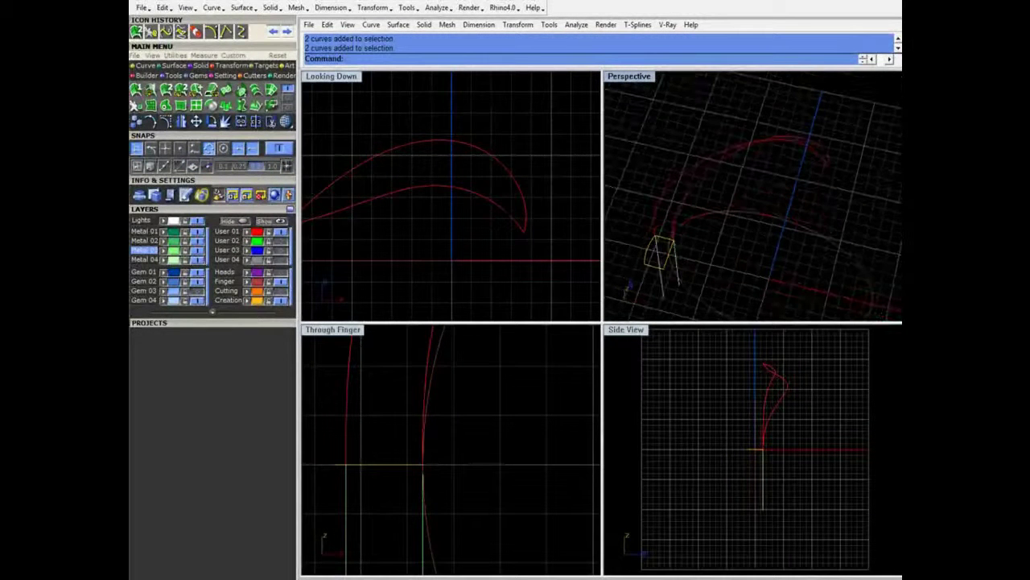
Reassign the two band edge curves to a green Metal layer and make Metal 02 the current layer
left_click(161, 250)
left_click(360, 234)
left_click(150, 242)
left_click(149, 242)
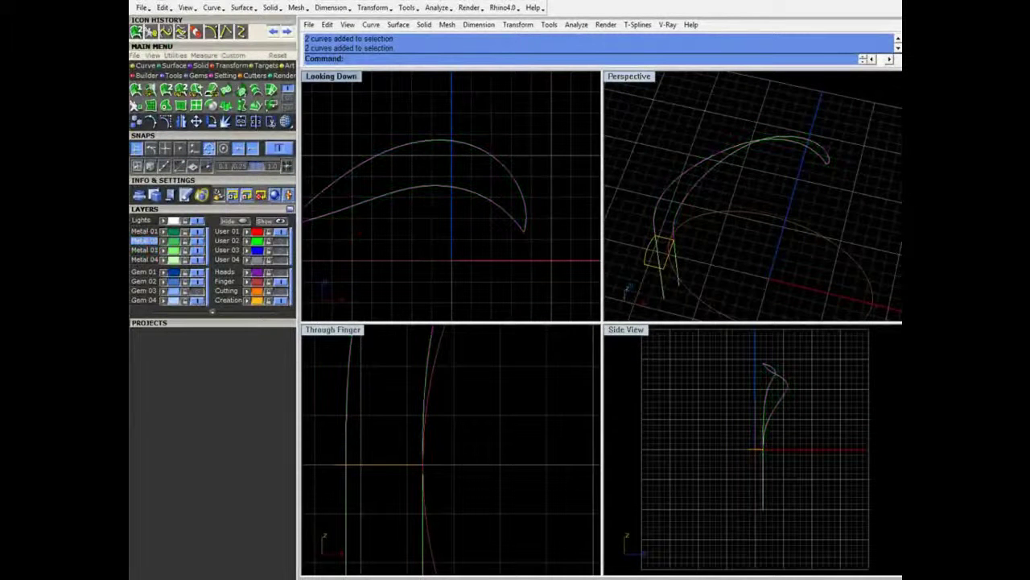
Show the reference photos and examine how the band curves and shank profile line up with the ring in the top view
right_click_drag(724, 213, 720, 169)
scroll(462, 409, "down", 8)
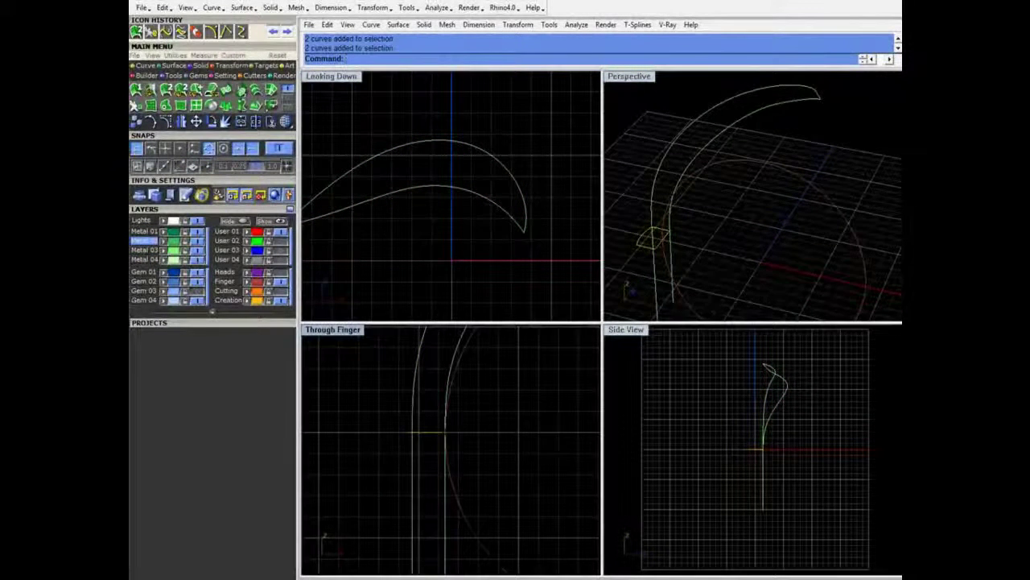
right_click_drag(685, 229, 691, 309)
left_click(670, 239)
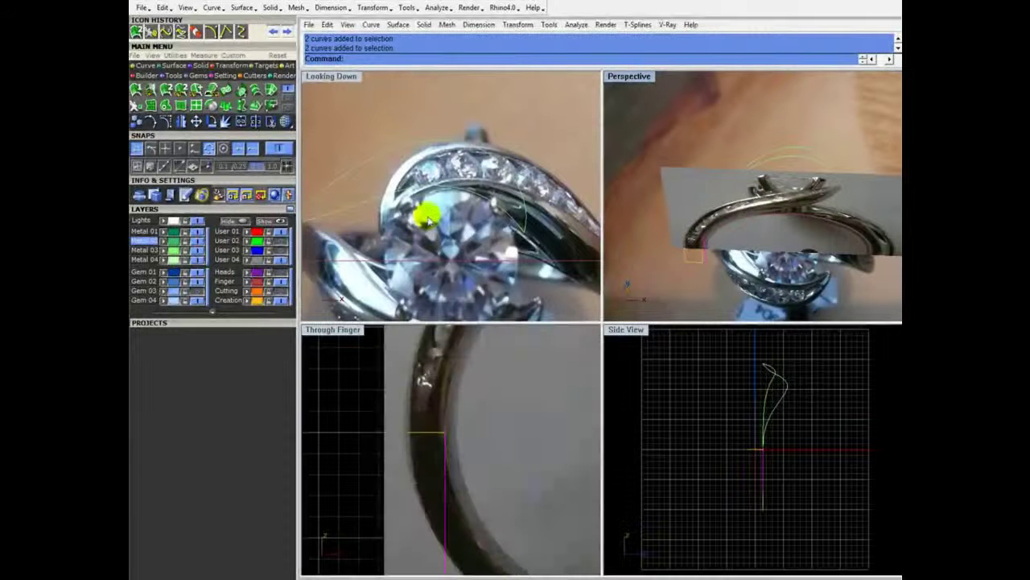
scroll(430, 214, "down", 6)
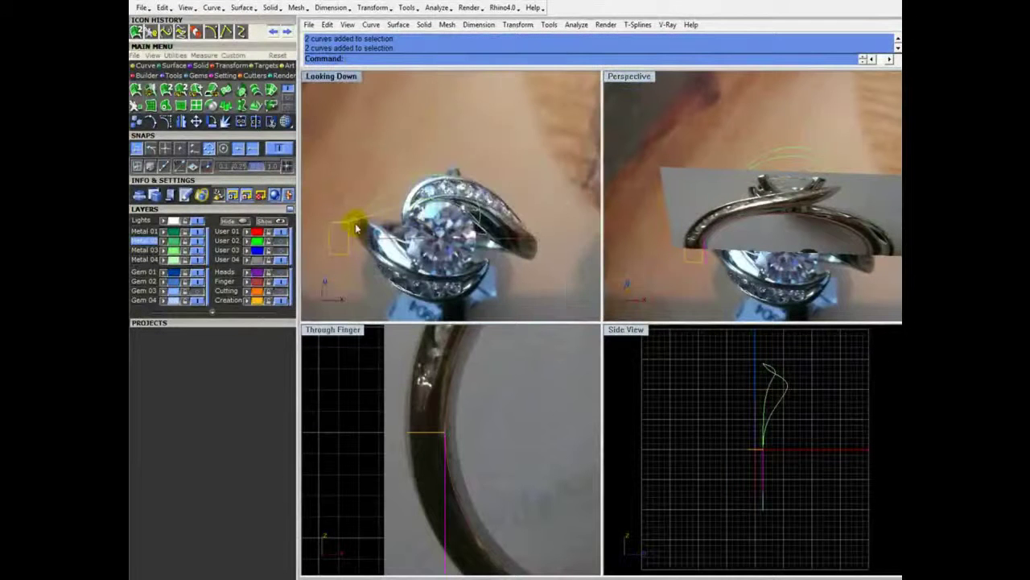
scroll(356, 225, "up", 4)
scroll(363, 230, "down", 2)
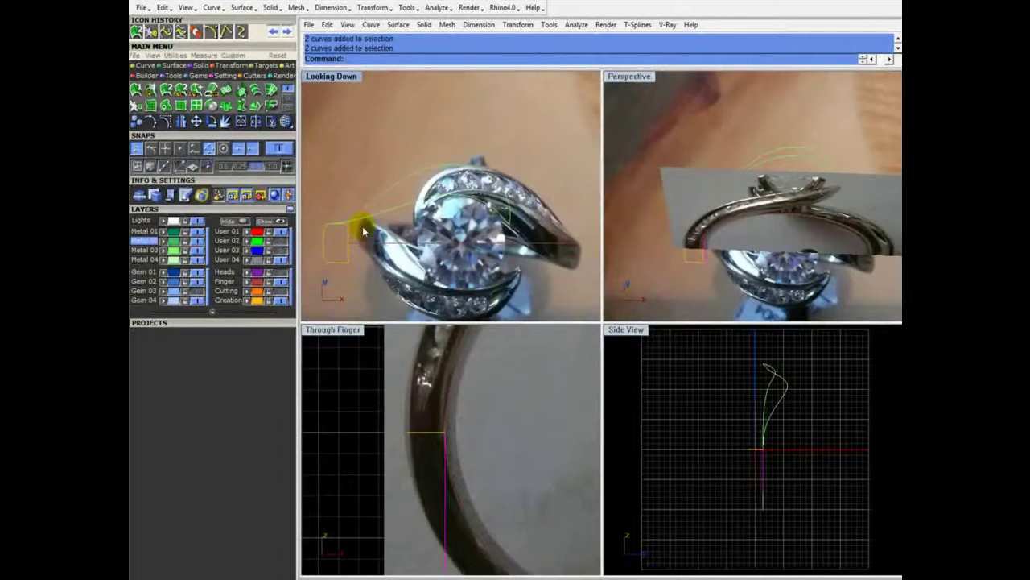
scroll(427, 215, "up", 2)
right_click_drag(433, 209, 378, 205)
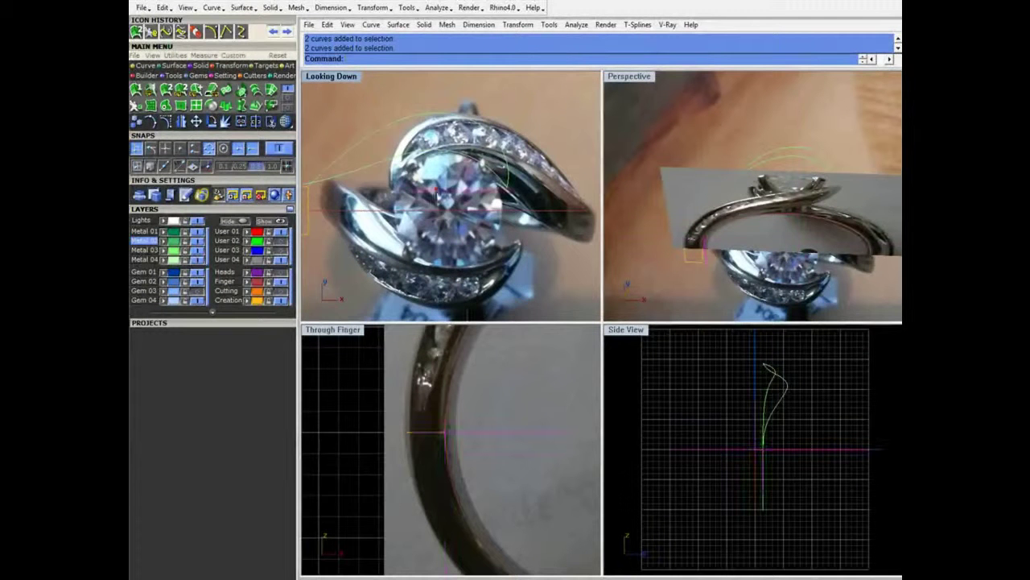
Try to rotate the top-view reference photo half a turn about the world origin (W0,0,0)
scroll(435, 192, "down", 2)
scroll(437, 195, "down", 3)
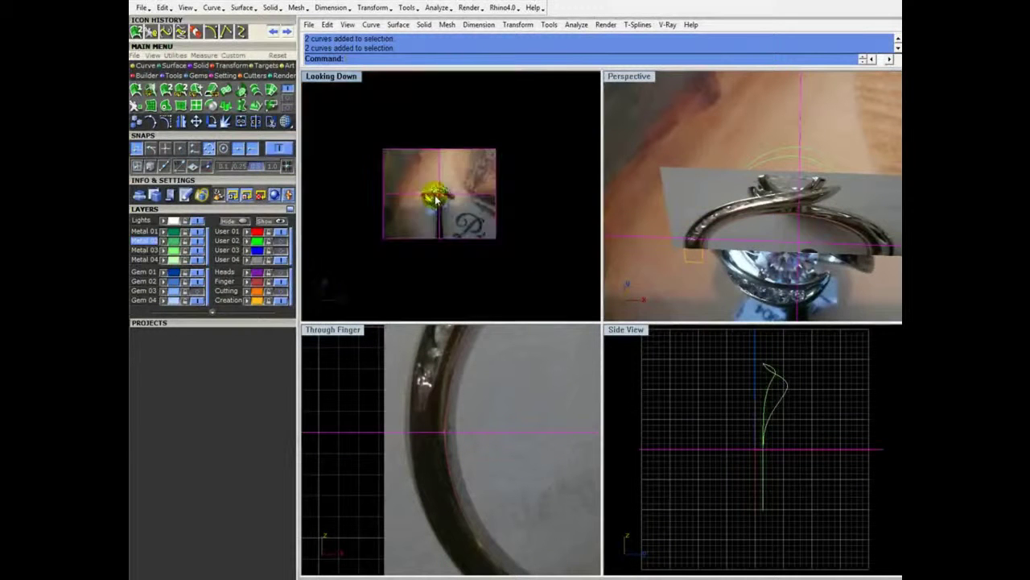
scroll(434, 193, "up", 4)
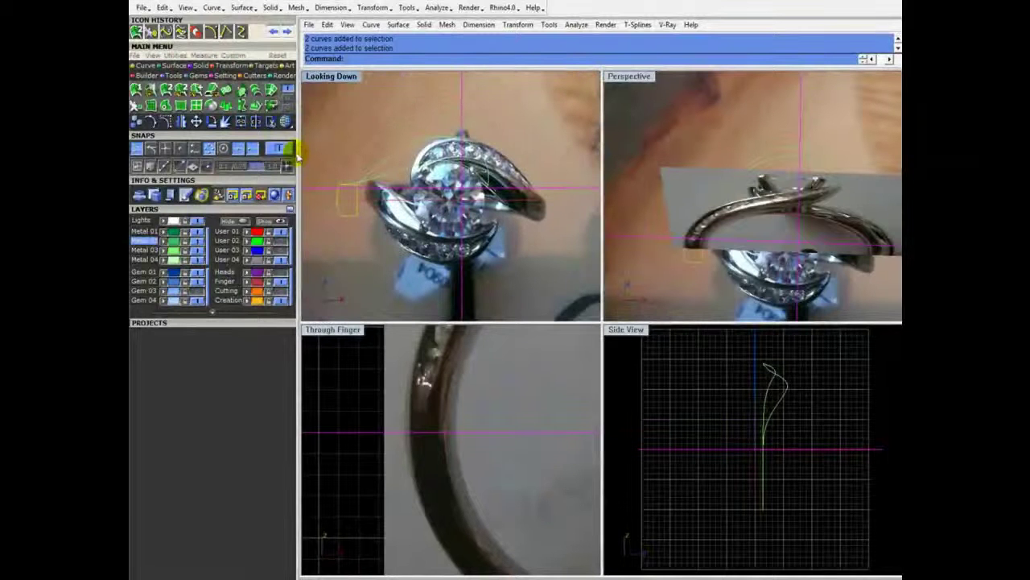
left_click(211, 122)
type("W0,0,0")
key("Return")
scroll(343, 184, "down", 10)
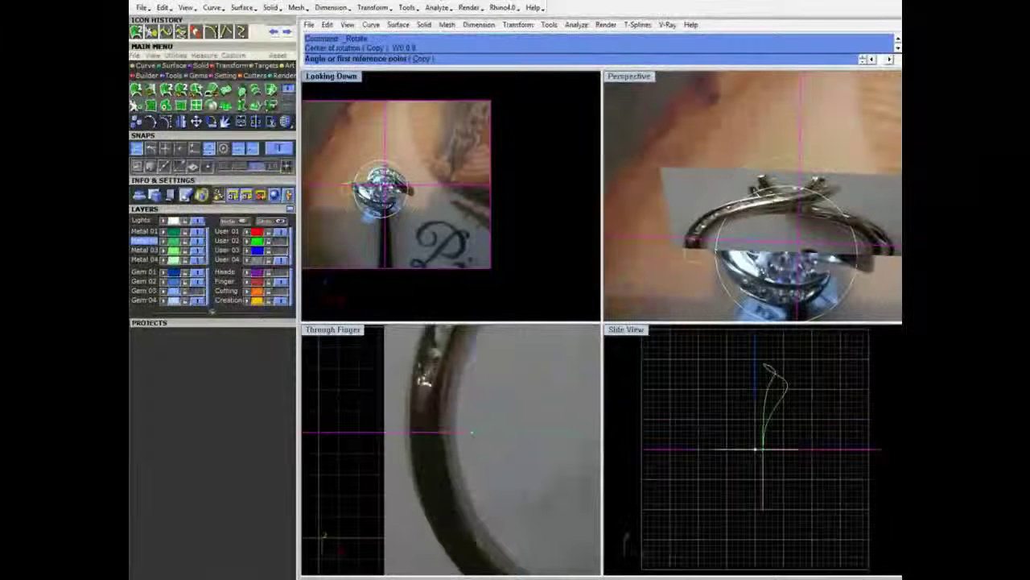
left_click(380, 88)
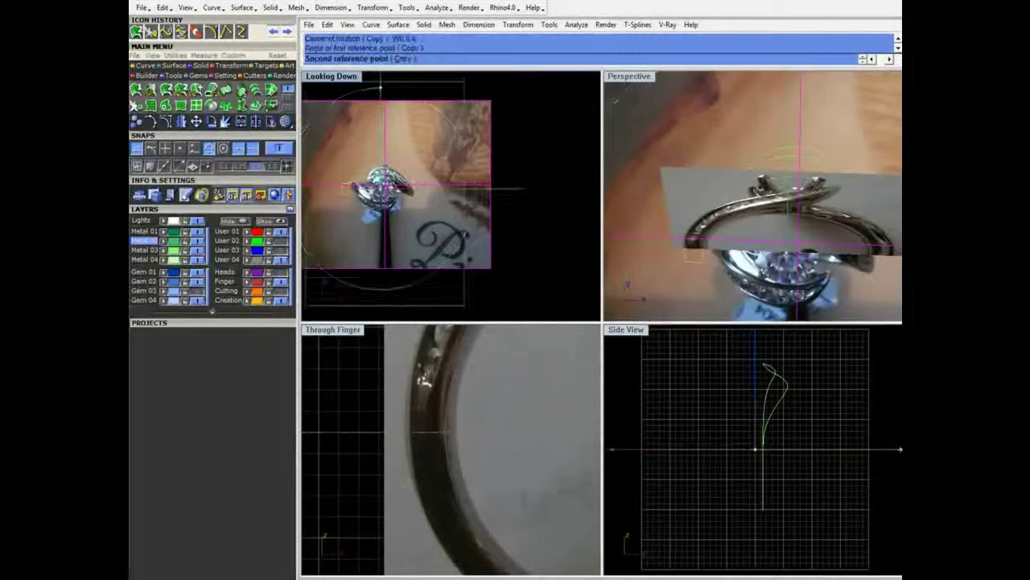
left_click(379, 295)
right_click(378, 300)
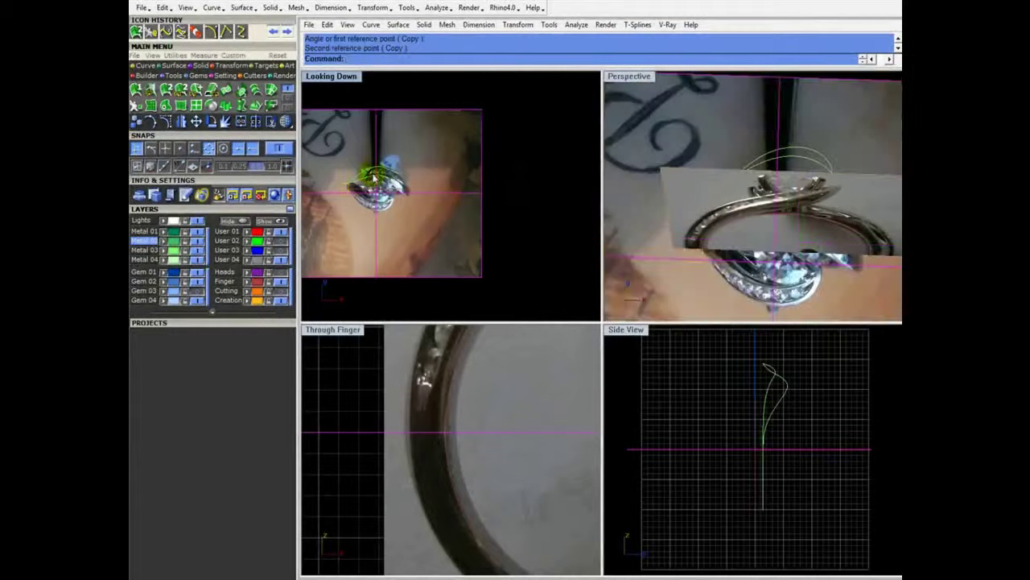
scroll(374, 176, "up", 2)
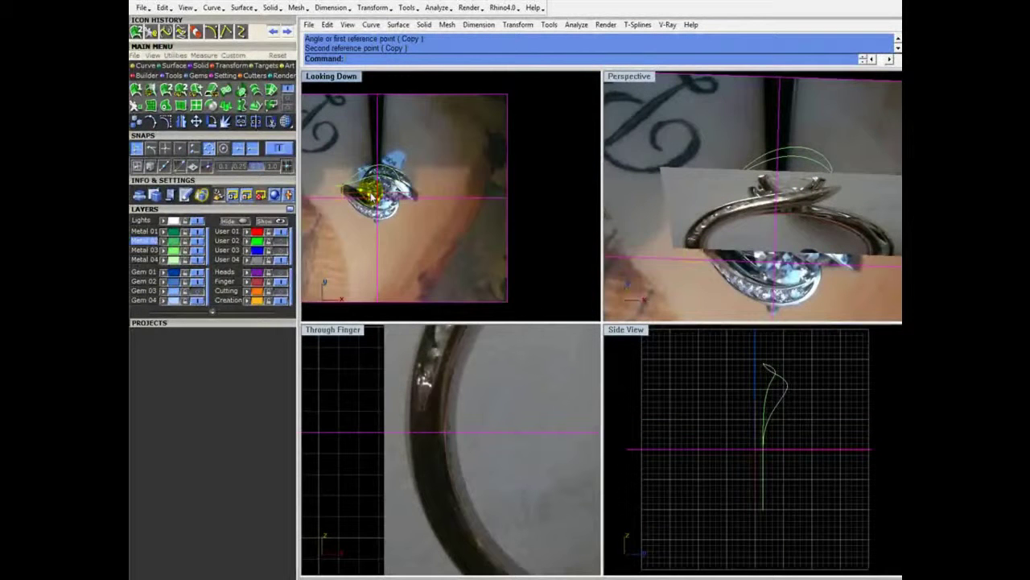
key("ctrl+z")
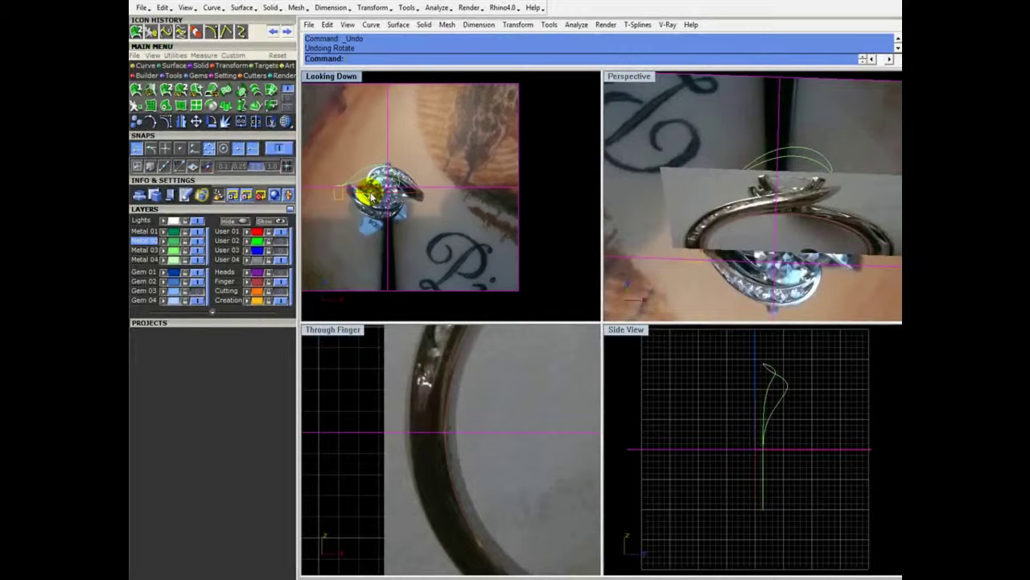
Mirror a copy of the top-view reference photo across the vertical axis through the world origin (W0,0,0)
left_click(181, 121)
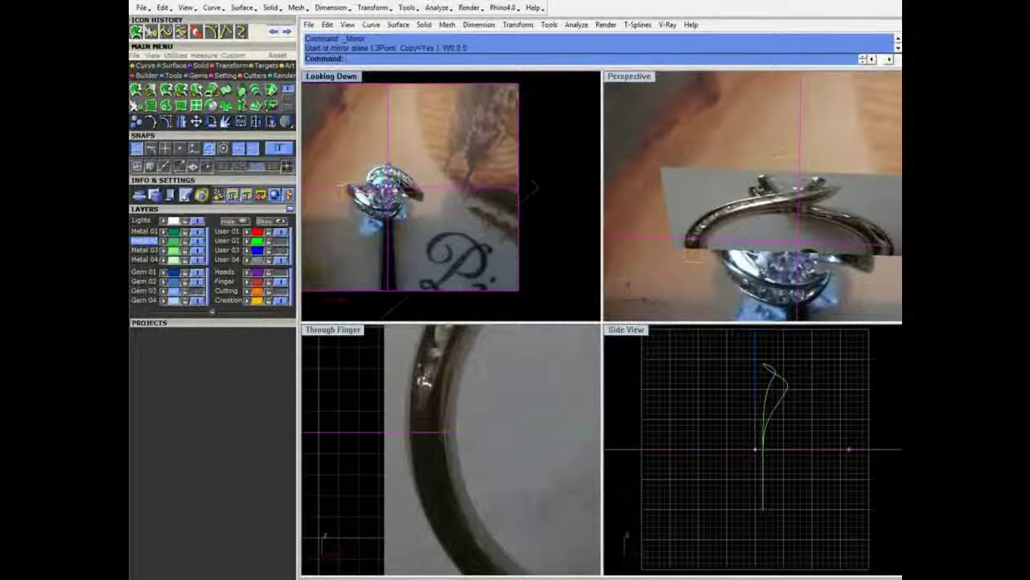
right_click_drag(372, 90, 387, 131)
left_click(398, 105)
right_click(400, 104)
left_click(400, 103)
left_click(397, 291)
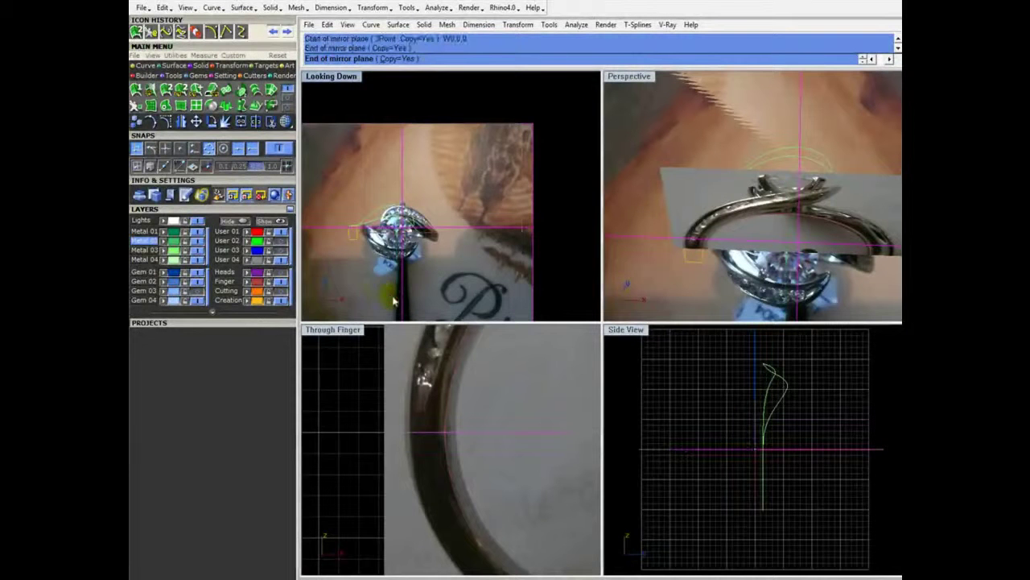
Lock the reference photo's User 04 layer and compare the mirrored ring image with the band curves in the top view
scroll(403, 214, "up", 2)
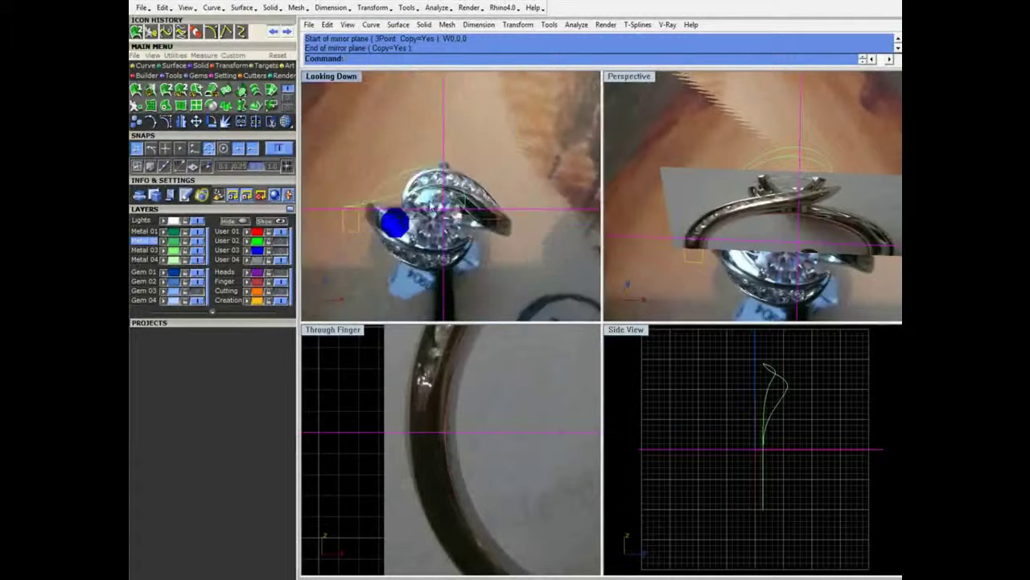
scroll(395, 220, "up", 4)
left_click(282, 232)
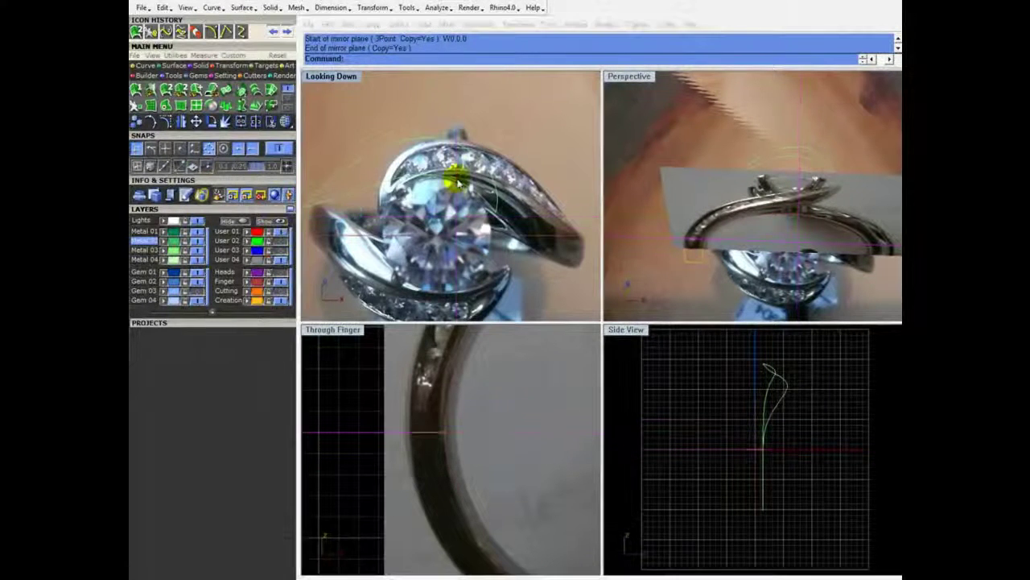
right_click_drag(491, 196, 533, 194)
scroll(481, 211, "down", 5)
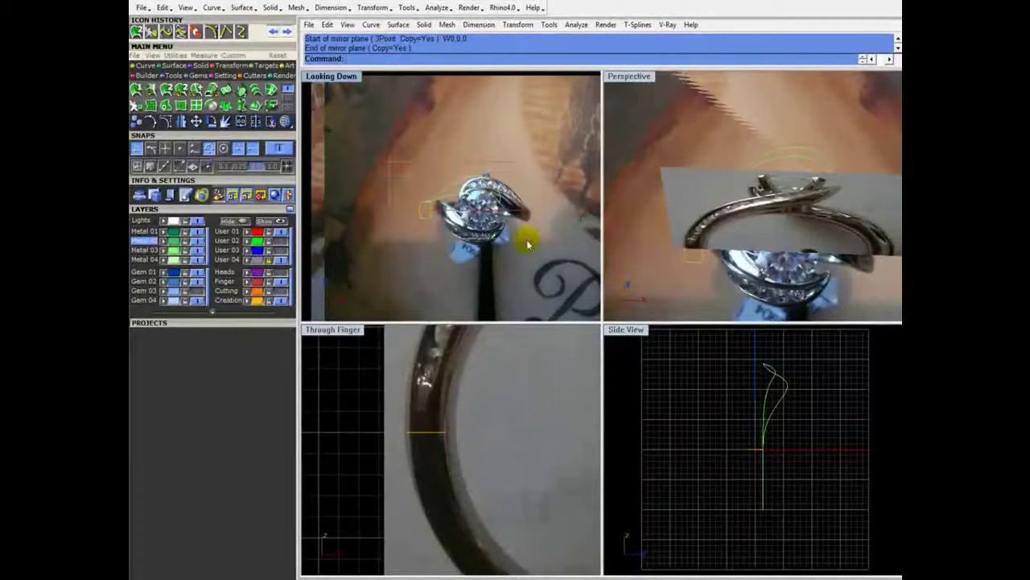
Mirror a copy of the band edge curves and shank profile across the vertical axis through the origin (0), over the photographed band
left_click(511, 223)
left_click(576, 216)
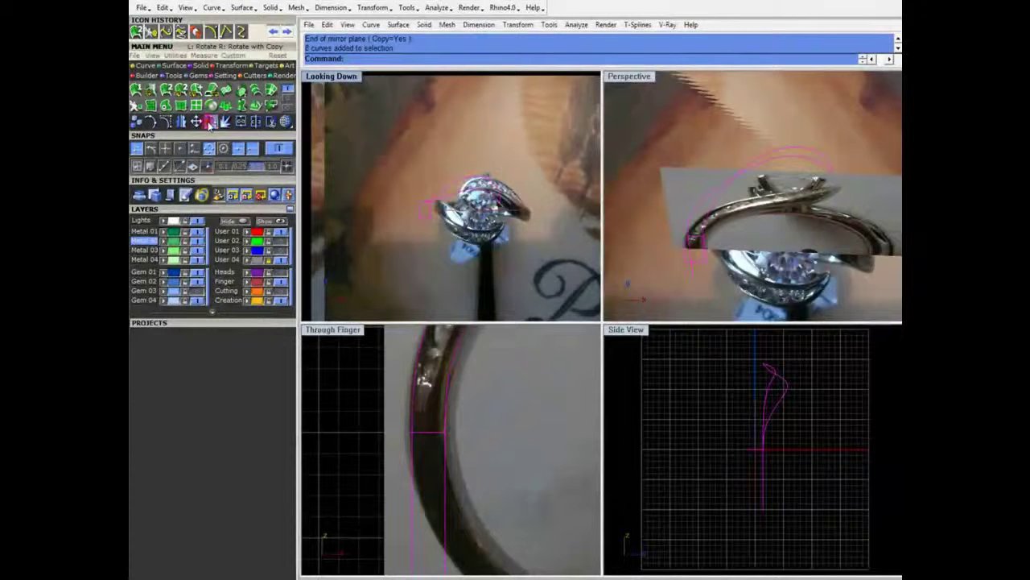
left_click(209, 122)
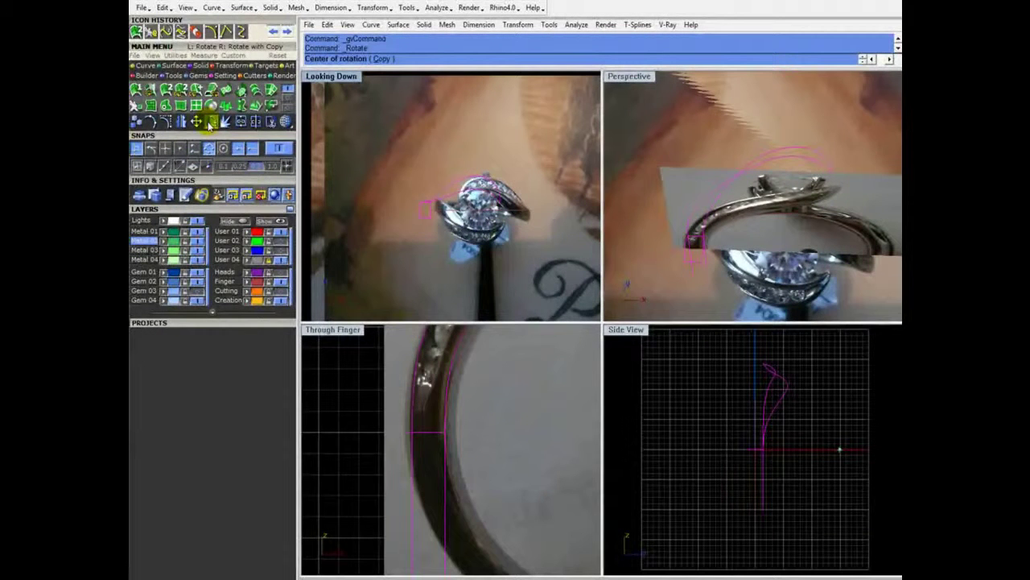
key("Escape")
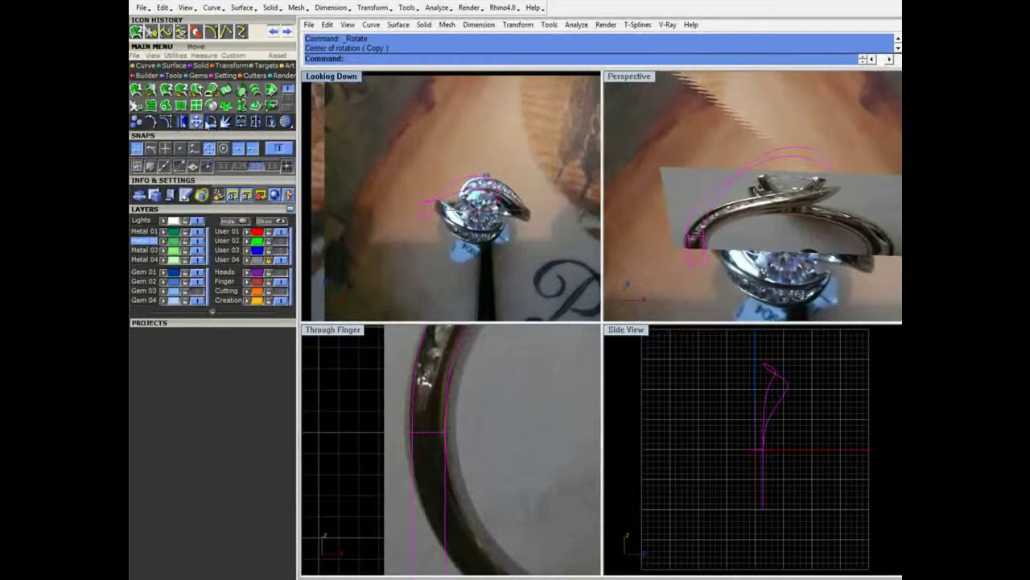
left_click(182, 122)
left_click(453, 132)
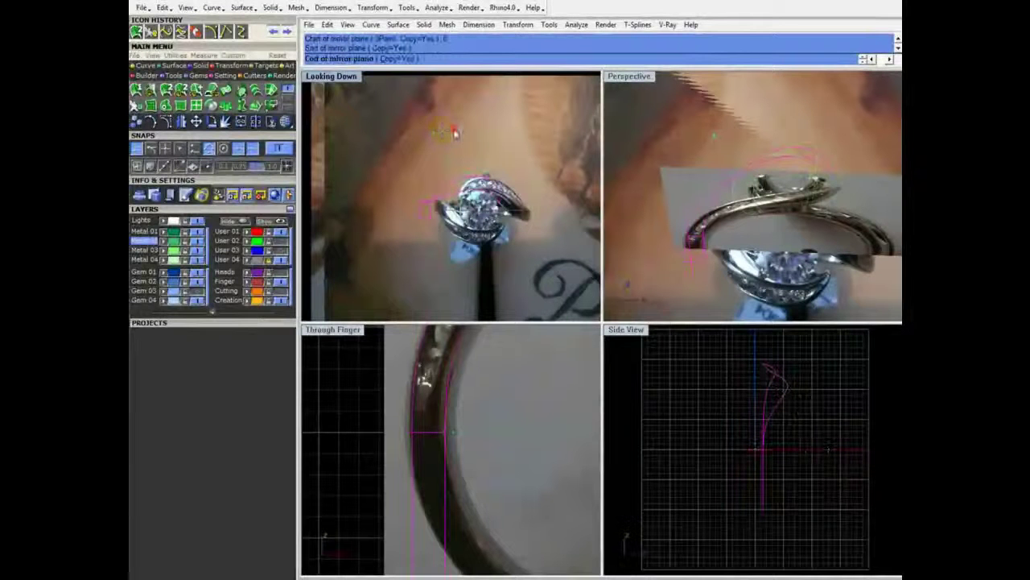
left_click(487, 173)
scroll(486, 178, "up", 4)
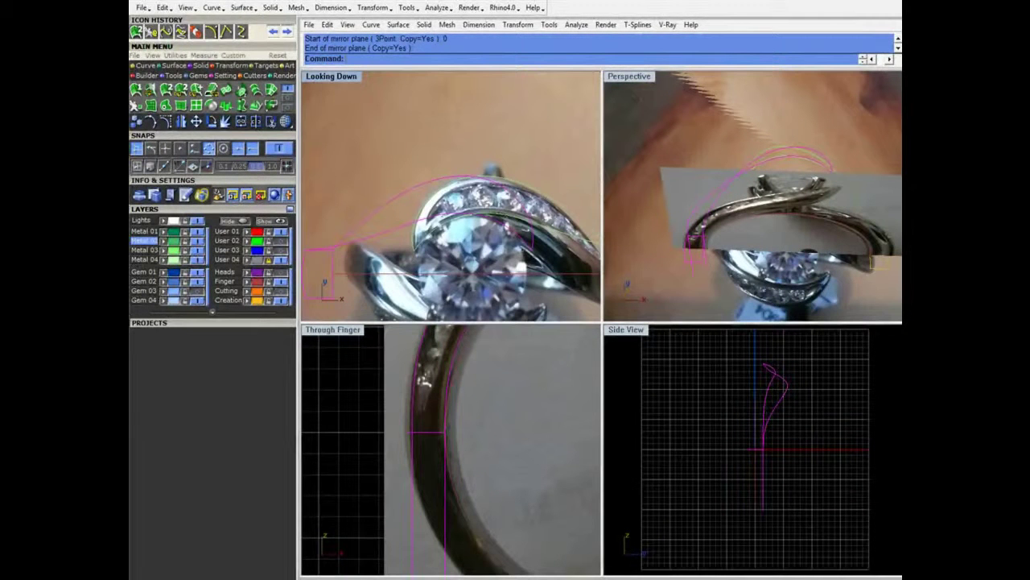
left_click(238, 220)
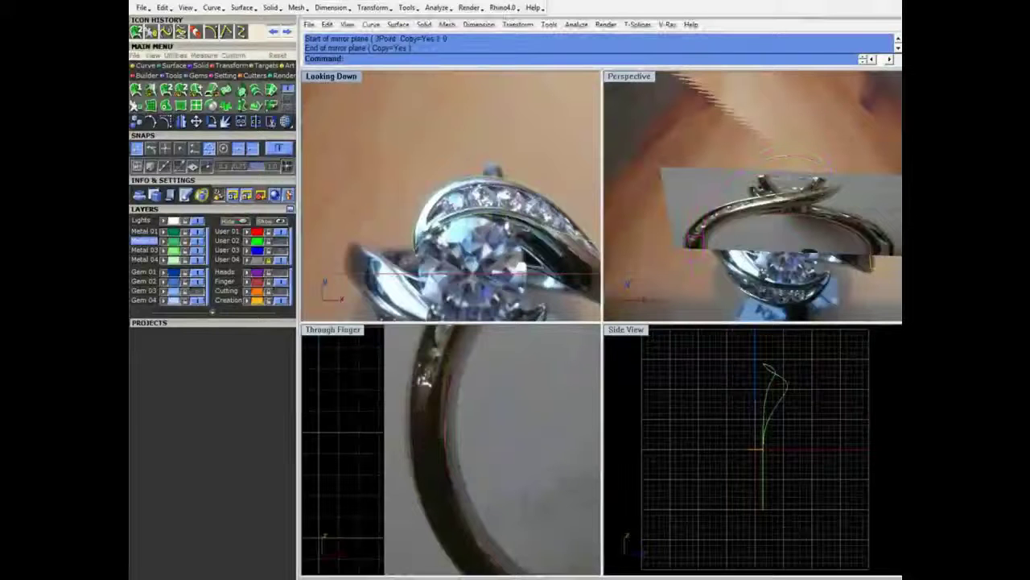
right_click(473, 215)
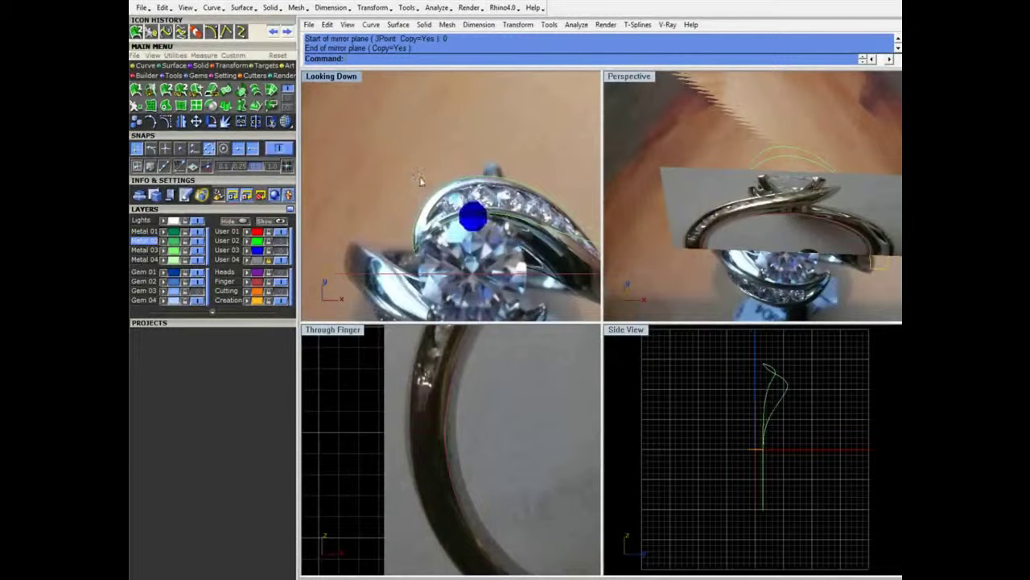
right_click_drag(473, 216, 410, 173)
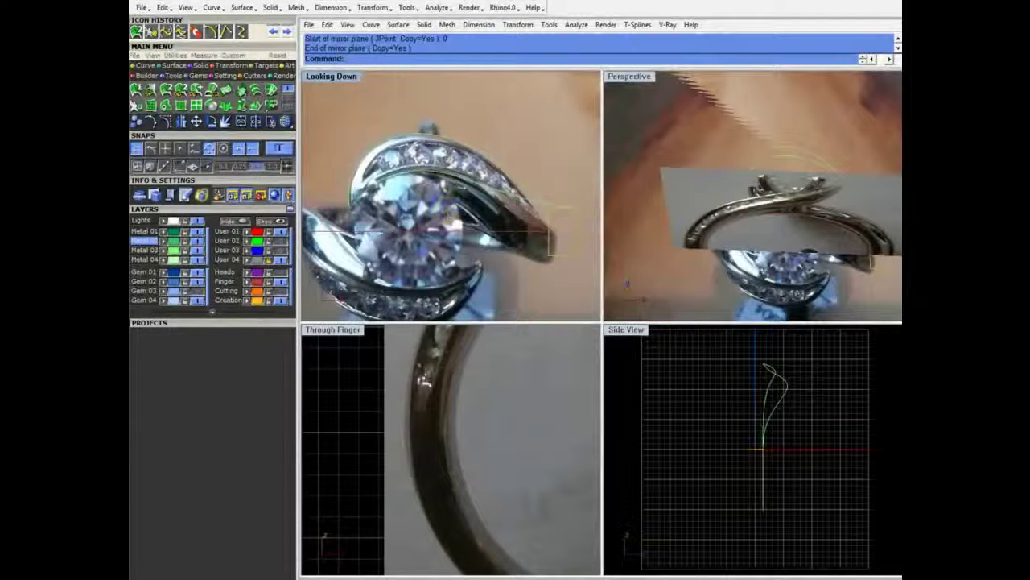